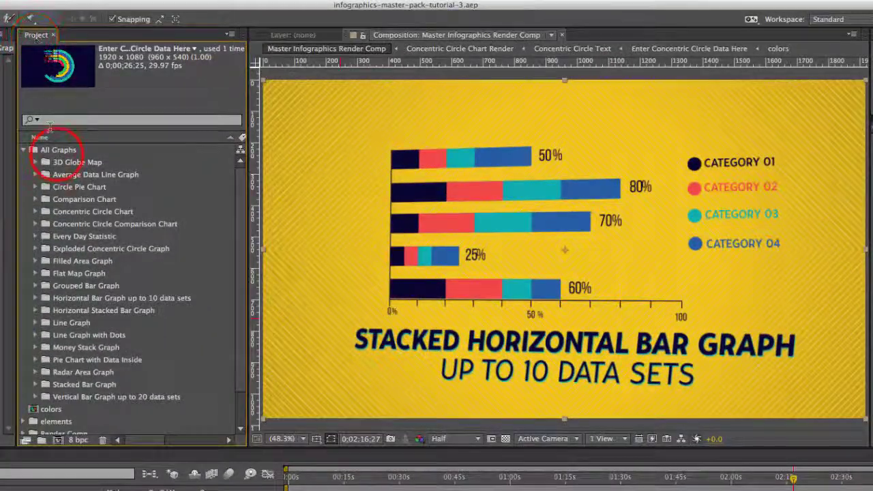
Open the Horizontal STACKED Bar Graph Render composition from the Horizontal Stacked Bar Graph folder.
left_click(57, 152)
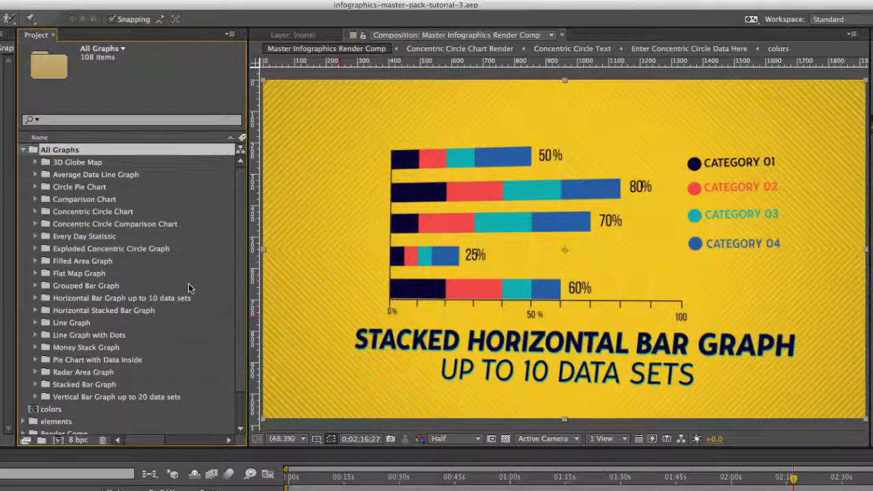
left_click(140, 298)
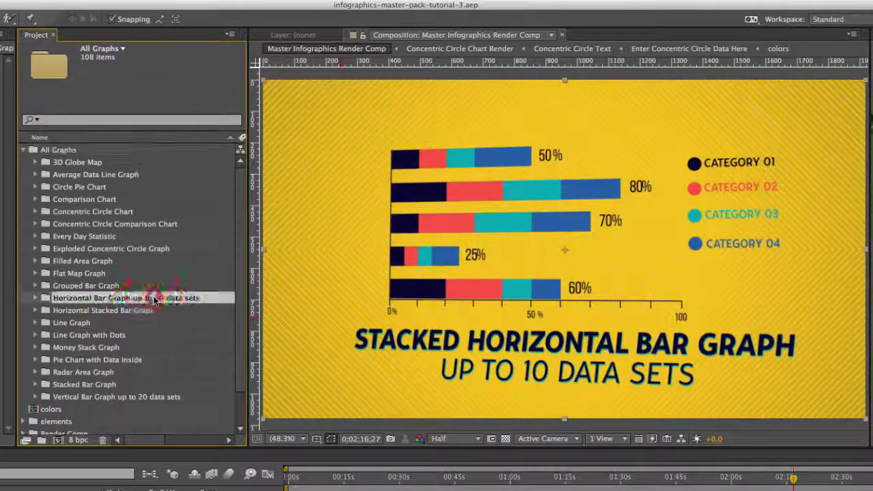
left_click(138, 311)
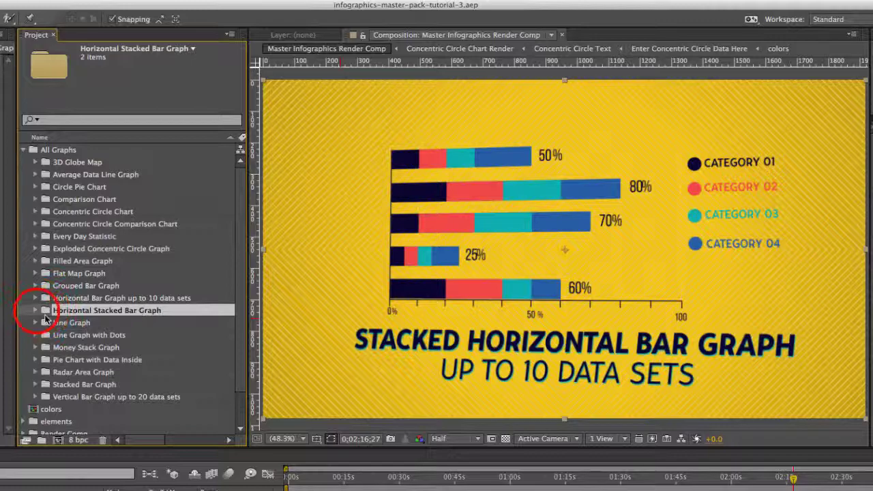
left_click(36, 311)
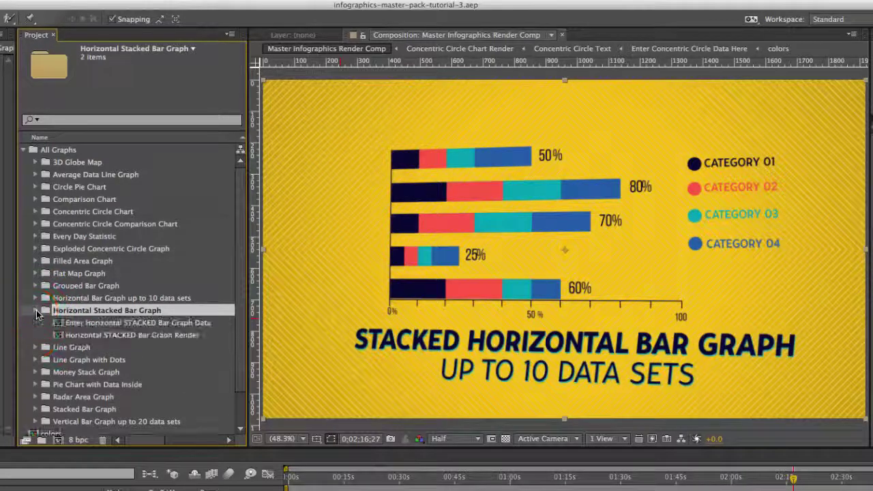
double_click(91, 336)
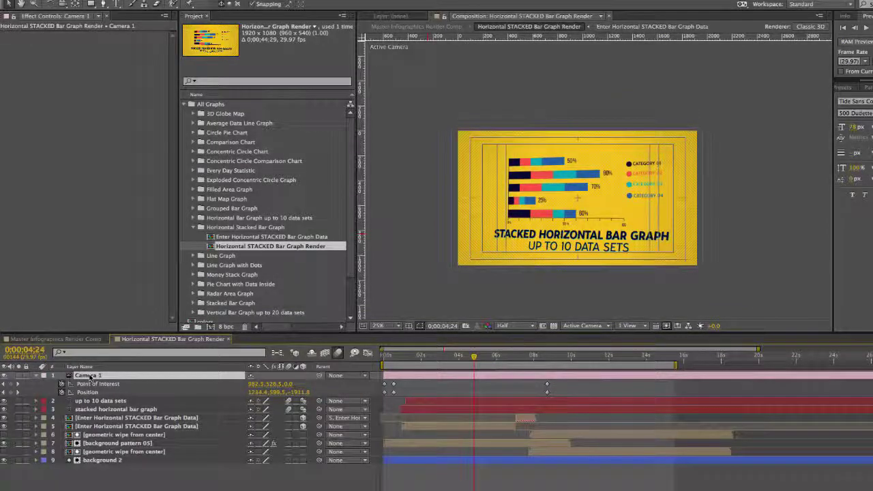
At 0;00;05;09, replace the wording of the "stacked horizontal bar graph" title layer with "YOUR TEXT HERE".
left_click(517, 355)
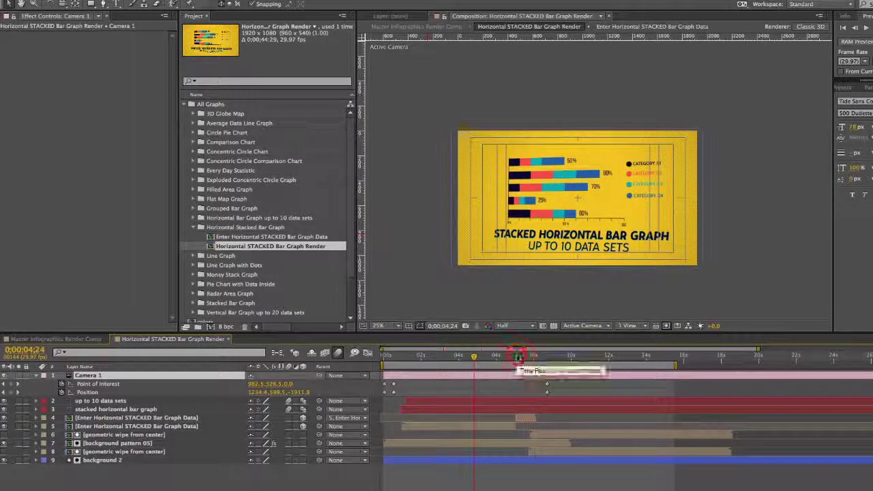
left_click(481, 357)
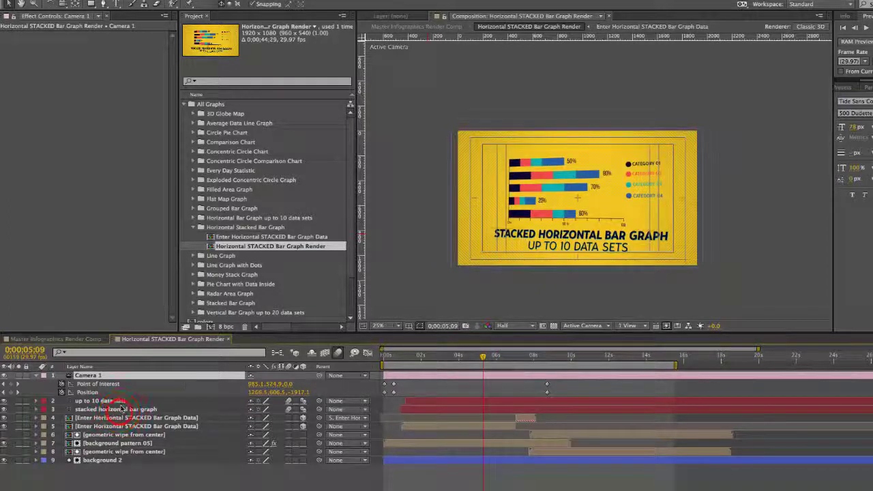
left_click(120, 410)
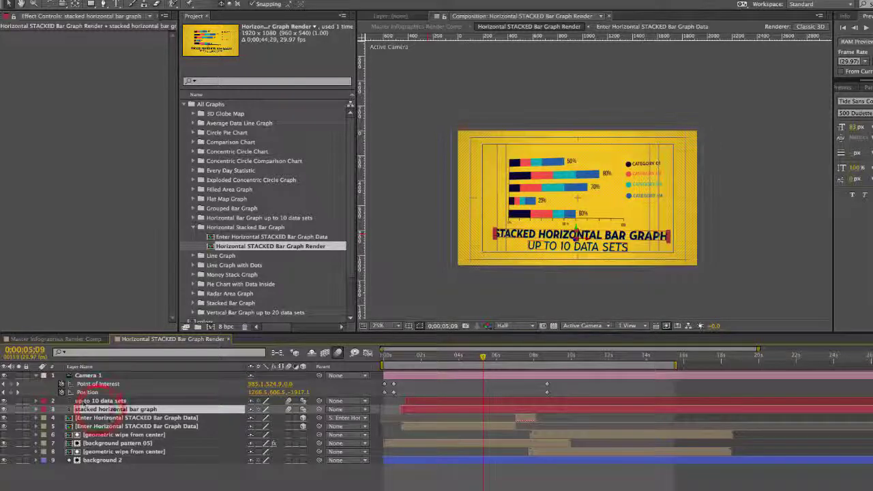
double_click(99, 412)
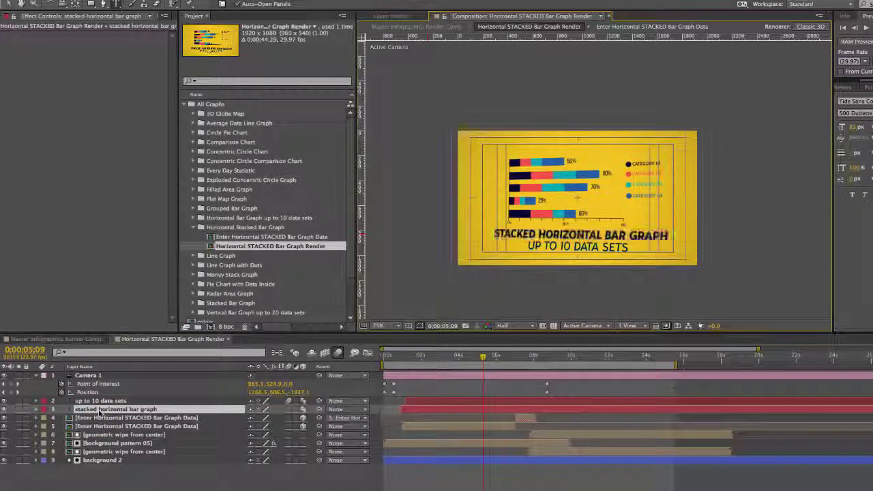
type("Y")
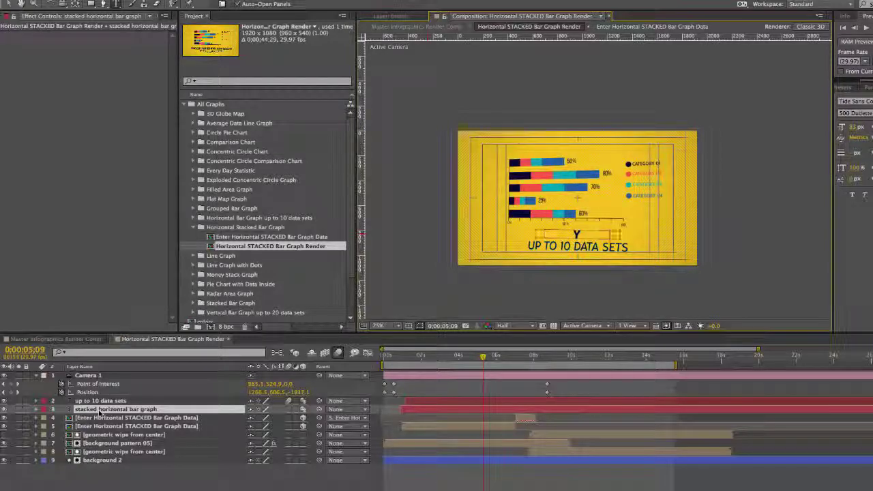
type("OUR TEXT HERE")
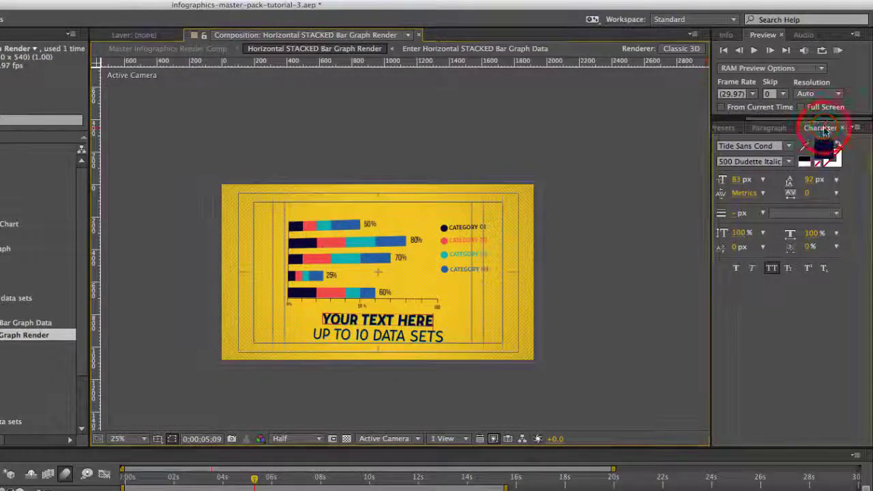
Toggle the All Caps character style of the edited title text off and back on.
left_click(823, 129)
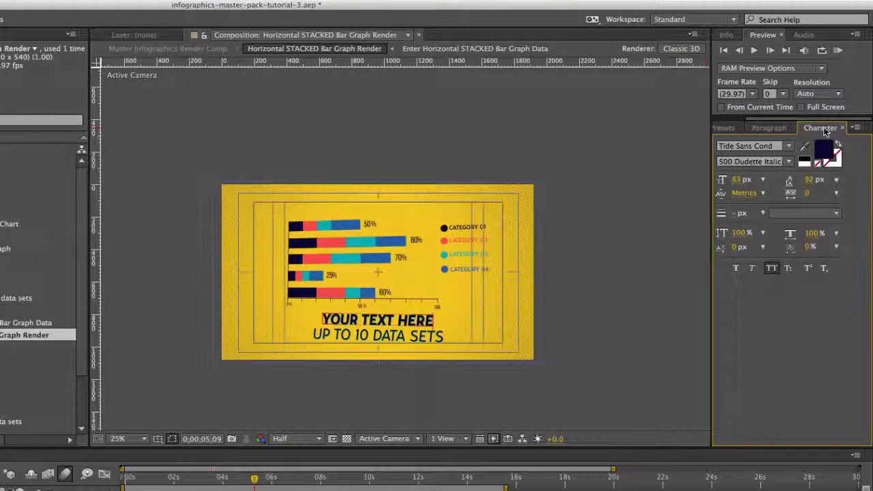
left_click(770, 270)
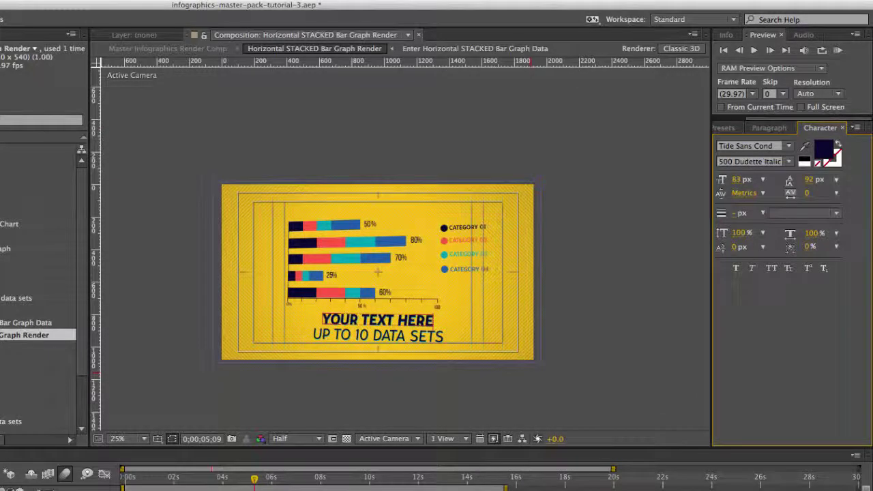
left_click(771, 268)
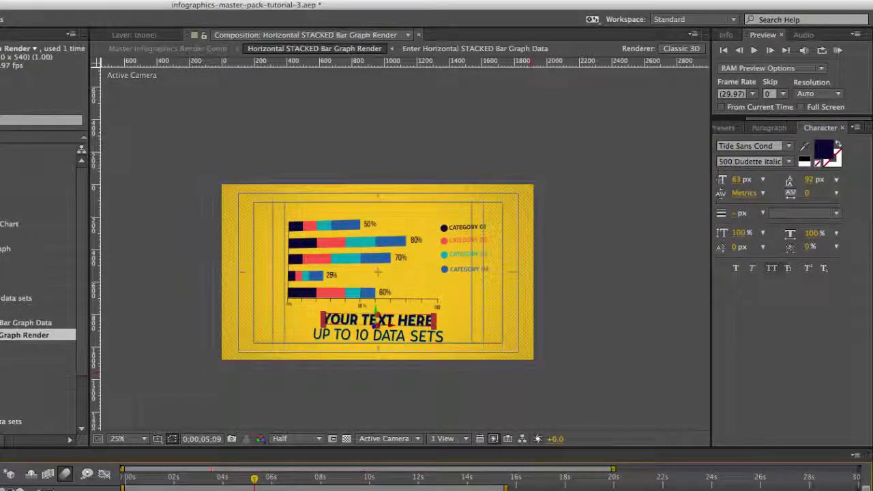
left_click(771, 268)
left_click(771, 268)
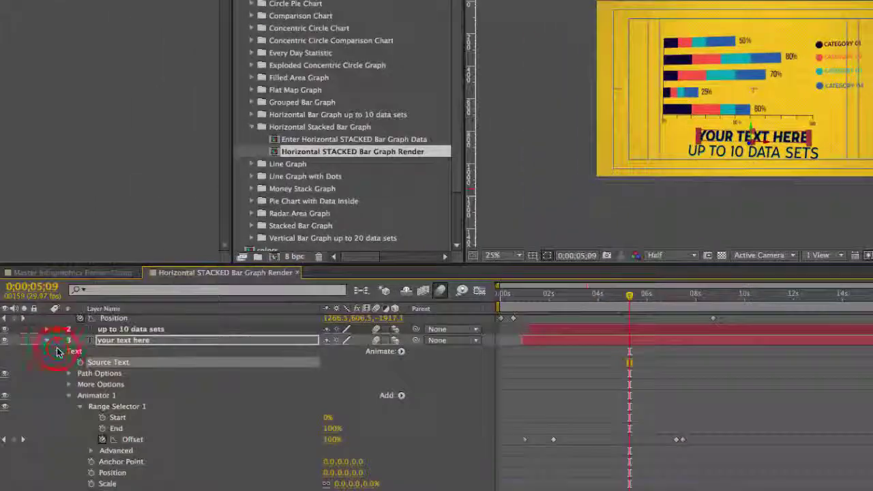
Examine the Drop Shadow layer style settings of the "your text here" layer, and collapse the layer's properties.
left_click(59, 350)
left_click(58, 408)
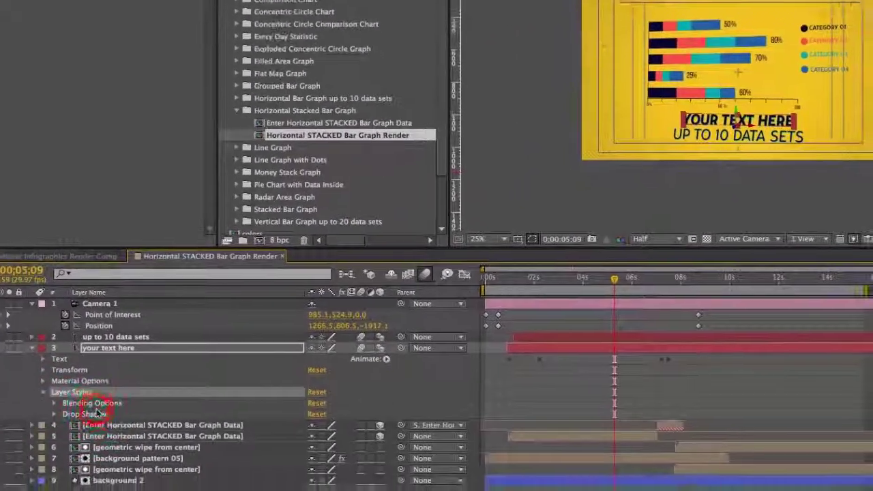
left_click(96, 414)
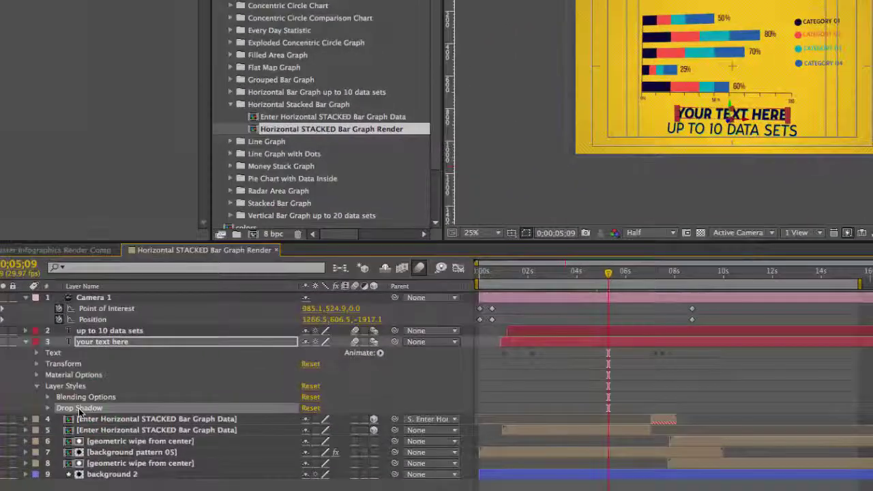
left_click(54, 414)
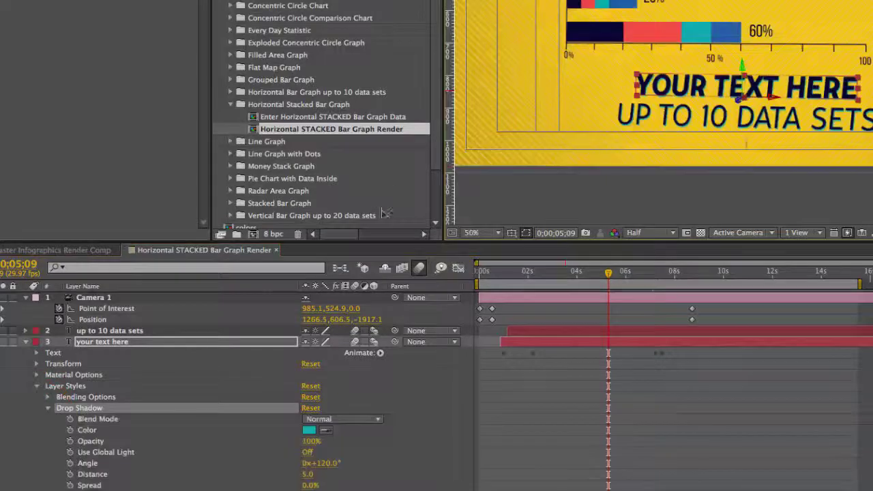
left_click(73, 411)
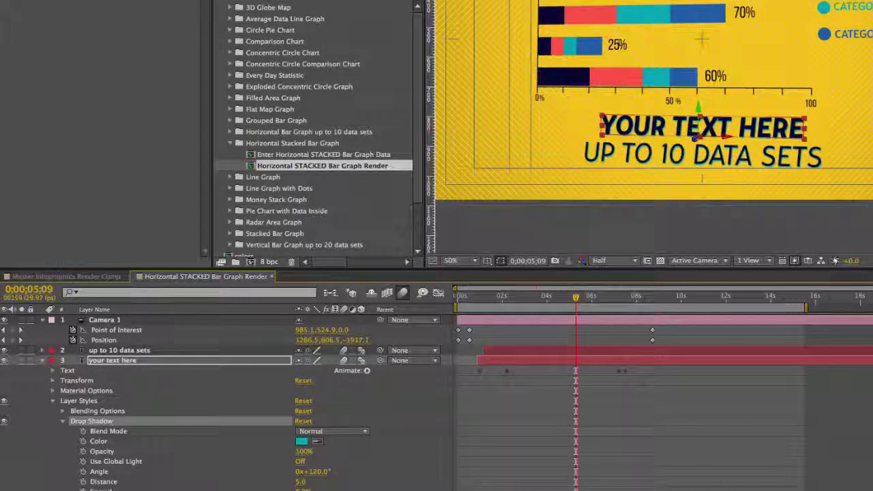
left_click(42, 360)
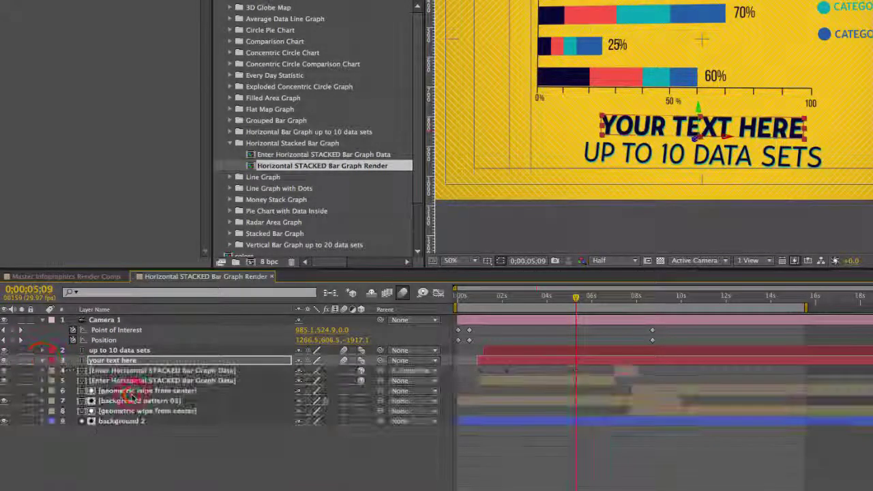
Select both "geometric wipe from center" layers and view the whole frame of their transition at 0;00;08;02.
left_click(140, 391)
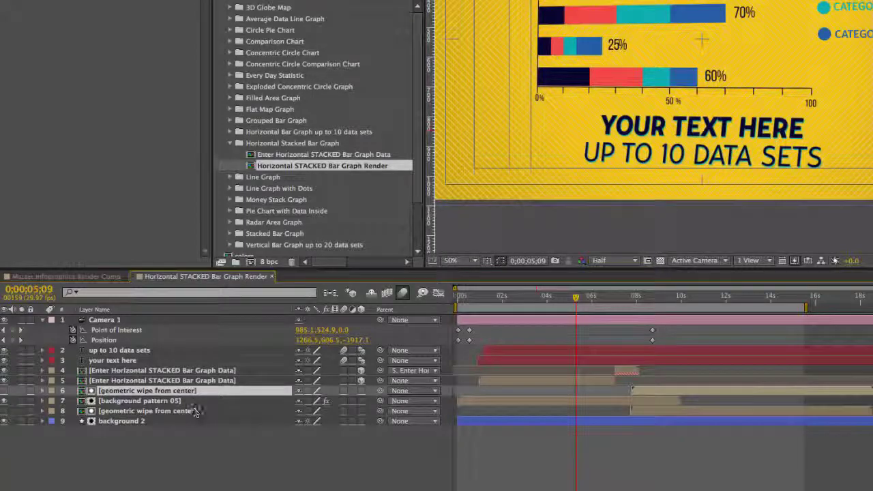
left_click(147, 412, "super")
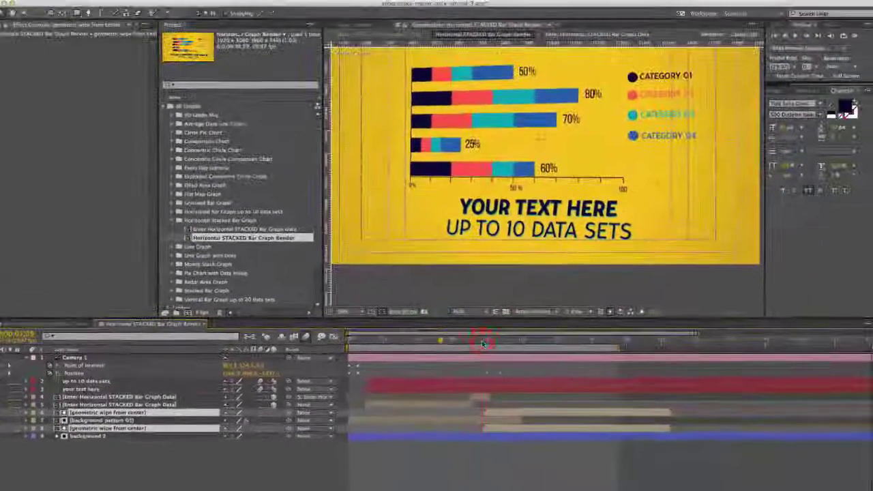
left_click_drag(483, 343, 488, 340)
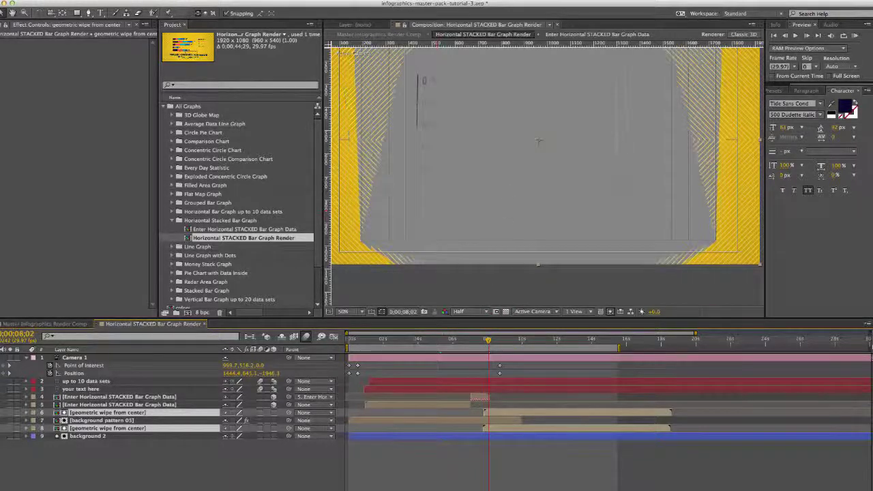
key("z")
left_click(489, 180, "alt")
key("space")
left_click_drag(488, 180, 453, 210)
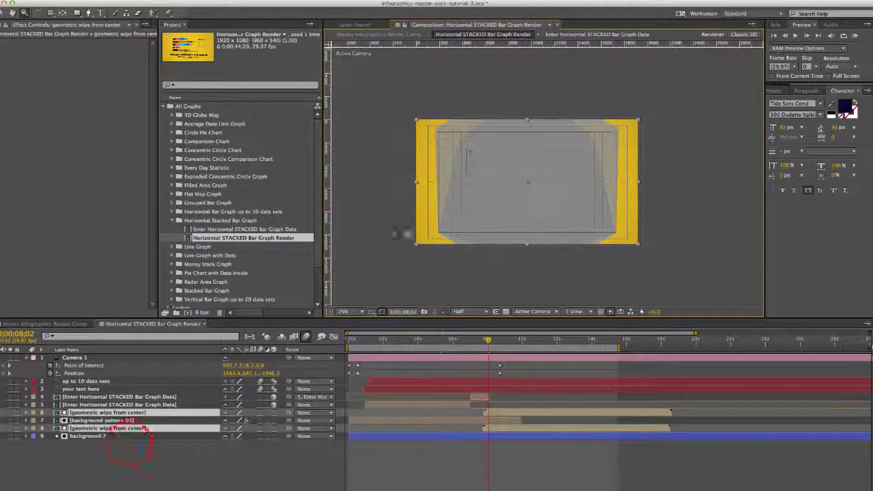
Show the layers' blend mode and track matte columns to check "background pattern 05" and "background 2".
left_click(116, 421)
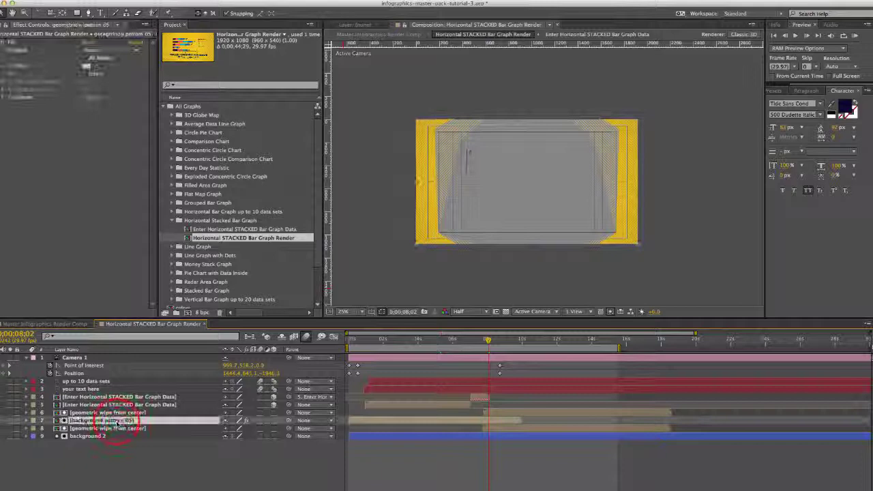
key("F4")
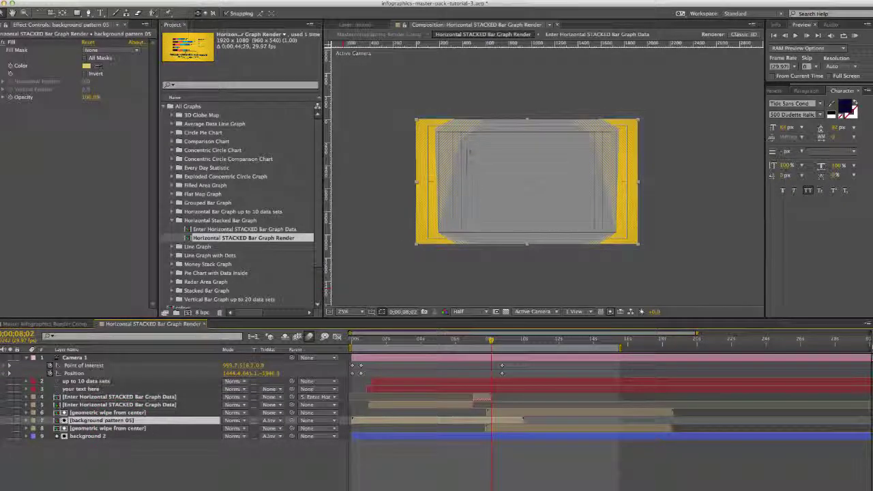
left_click(89, 421)
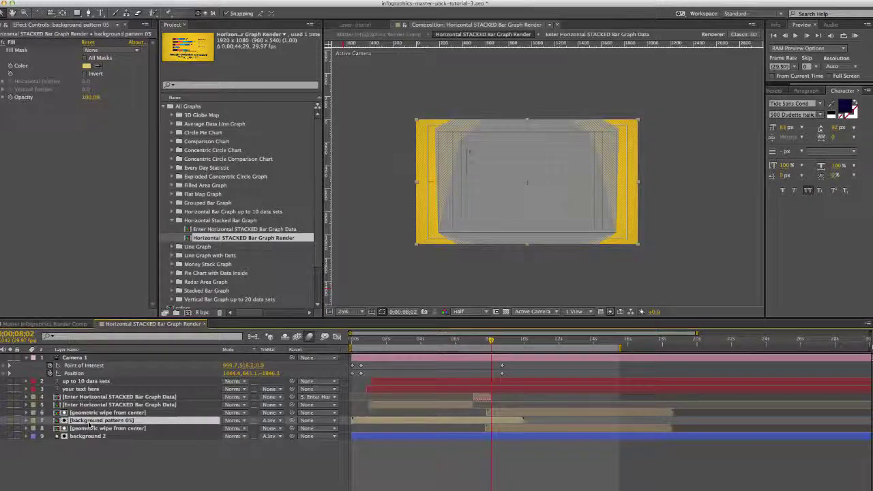
left_click(99, 436)
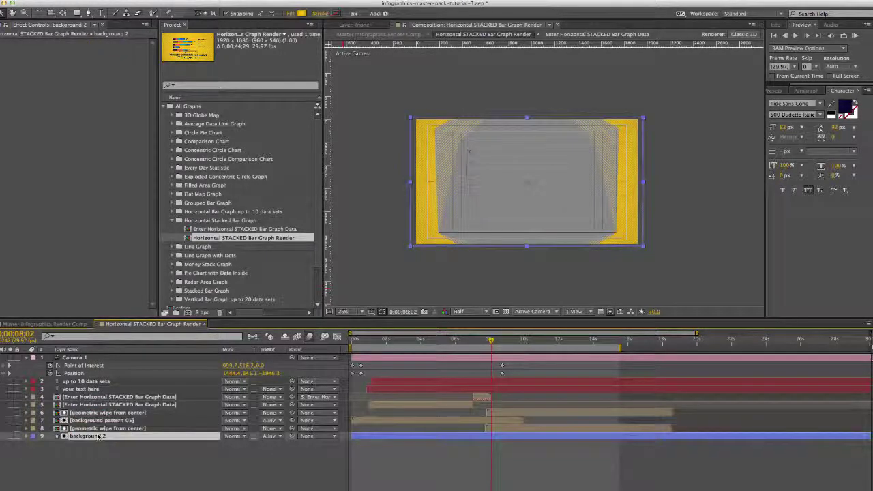
Open the Enter Horizontal STACKED Bar Graph Data composition from layer 5 and select its CATEGORY 01 text layer.
left_click(106, 405)
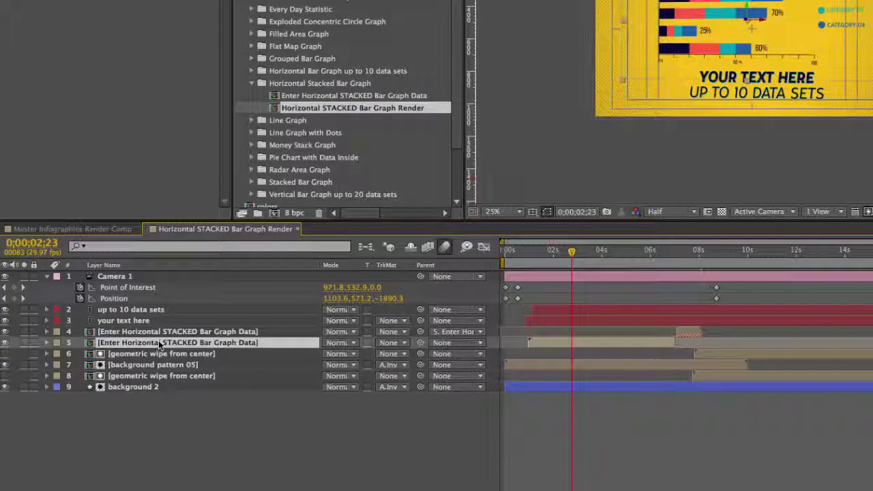
left_click(106, 405)
double_click(159, 344)
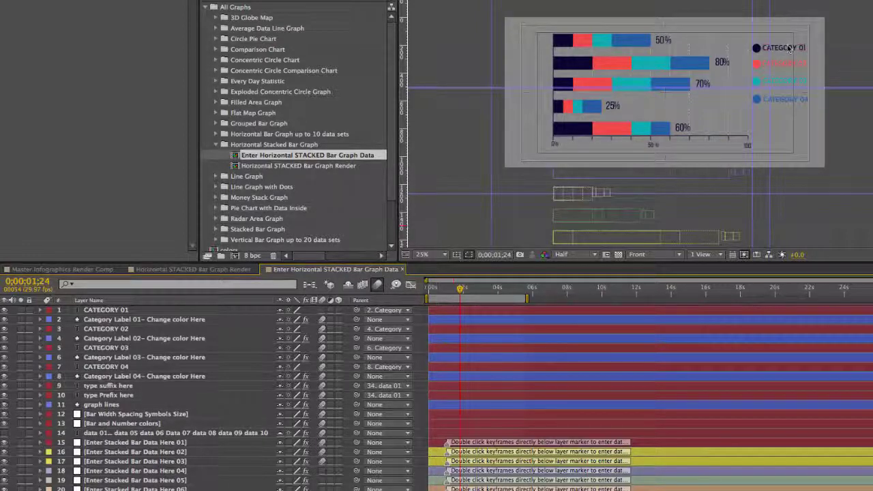
left_click(105, 311)
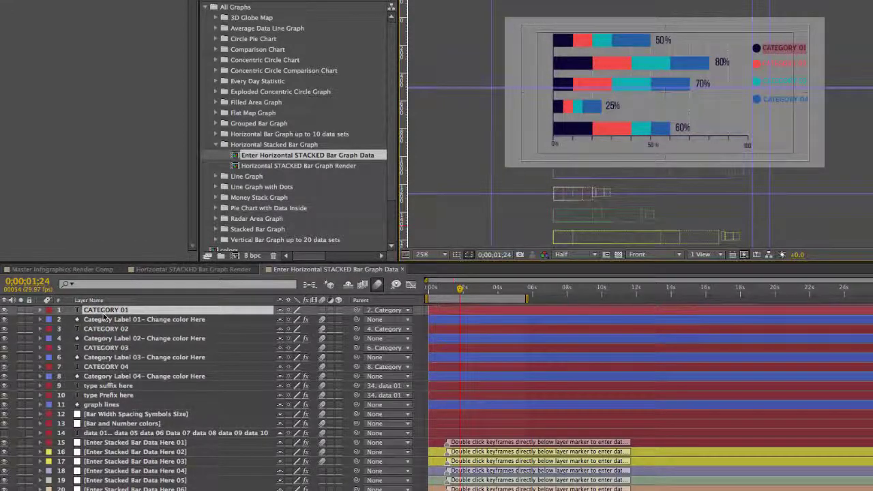
On the Bar Width Spacing Symbols Size layer, try adjusting the bar width and set the space between bars to 173.
left_click(110, 414)
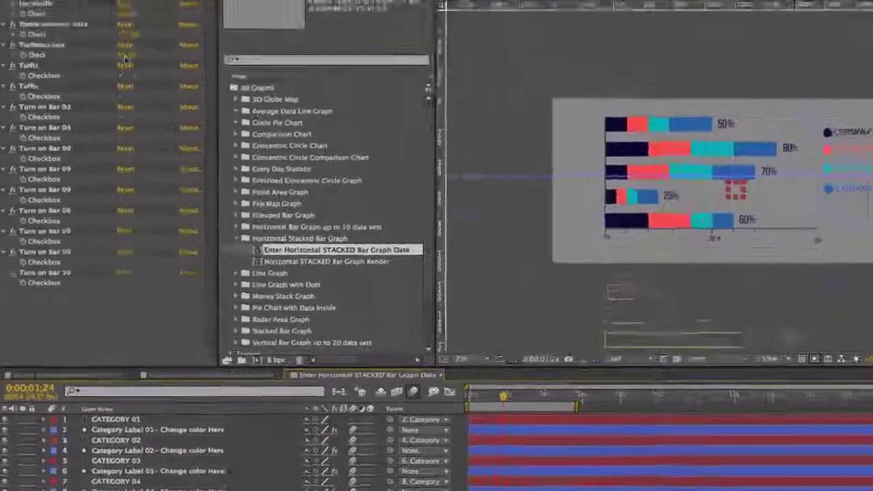
left_click(36, 60)
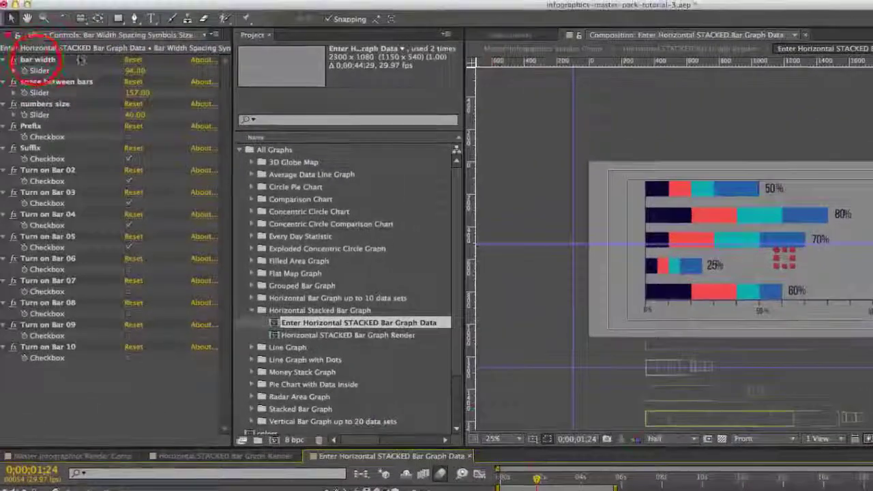
left_click(135, 71)
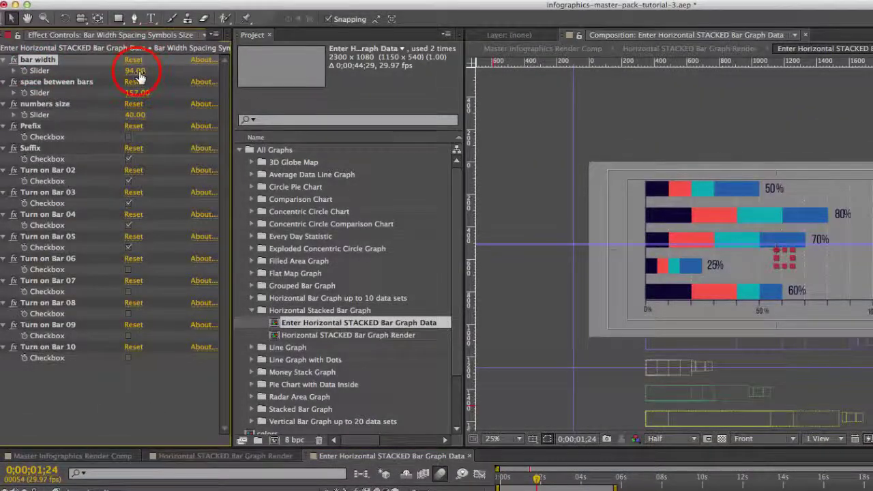
mouse_move(135, 71)
left_mouse_down()
mouse_move(177, 71)
mouse_move(136, 68)
mouse_move(137, 81)
mouse_move(147, 82)
left_mouse_up()
left_click(131, 87)
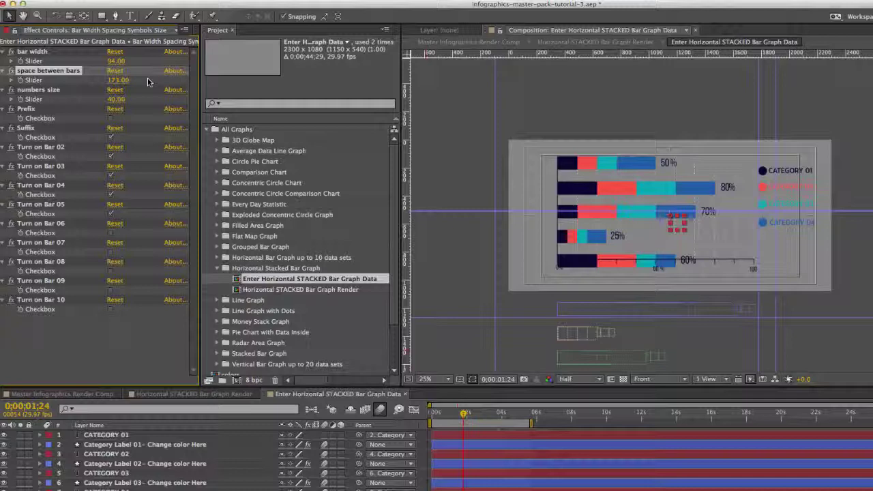
Undo the last change to the space between bars, then try a numbers size of 54 and undo it.
key("ctrl+z")
left_click(116, 99)
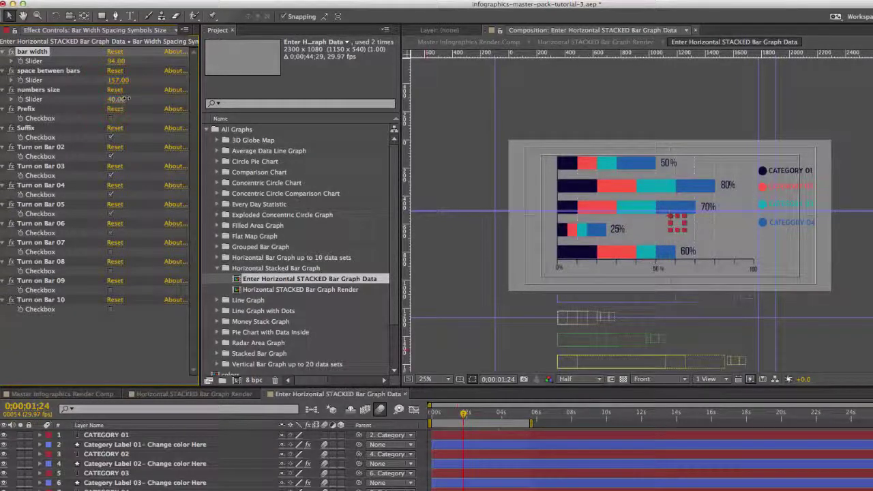
left_click_drag(128, 99, 132, 101)
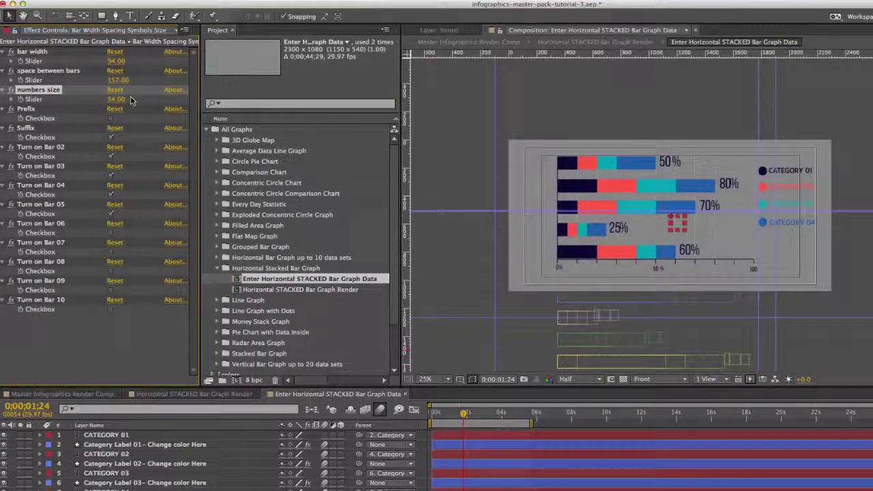
key("ctrl+z")
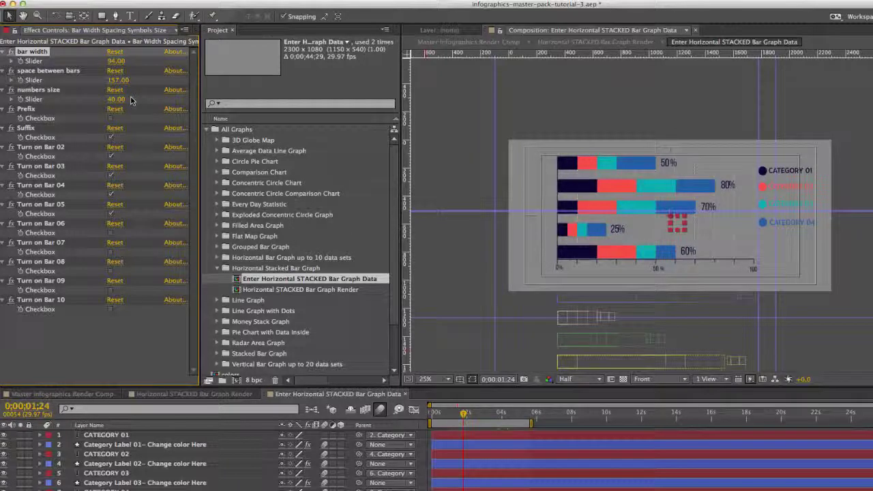
Turn off the Suffix option, turn on the Prefix option, and use # as the prefix symbol for the bar numbers.
left_click(110, 137)
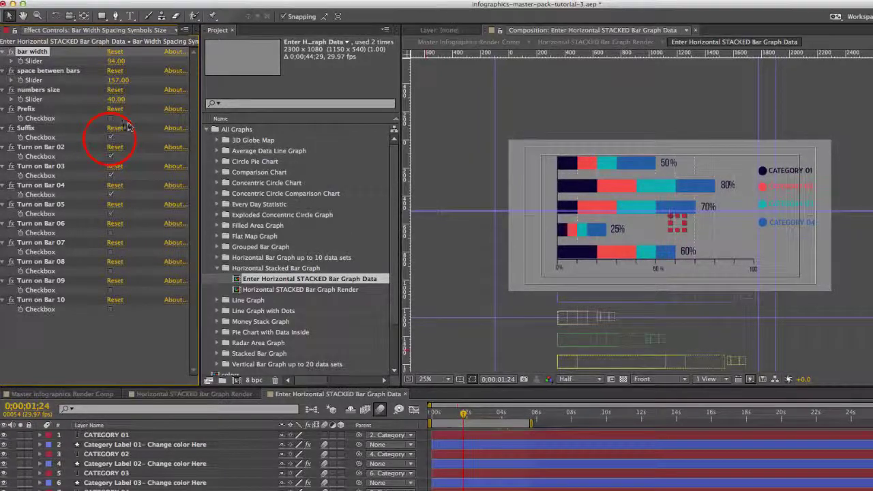
left_click(110, 137)
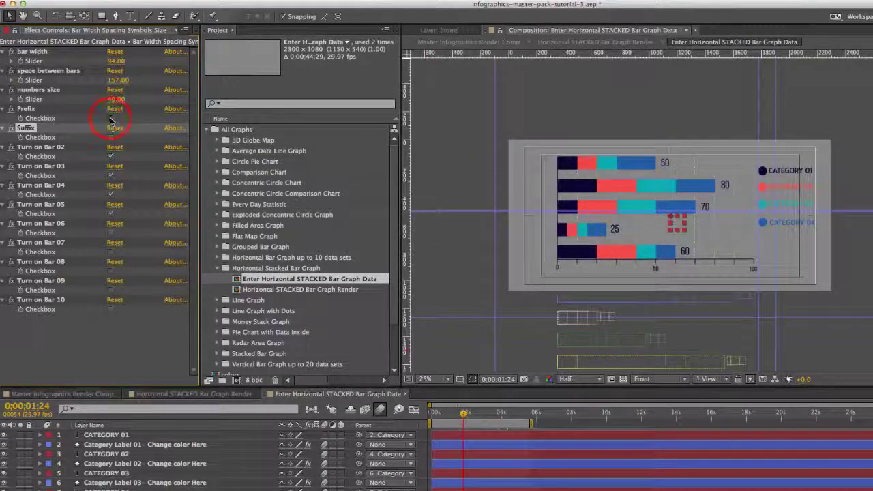
left_click(111, 120)
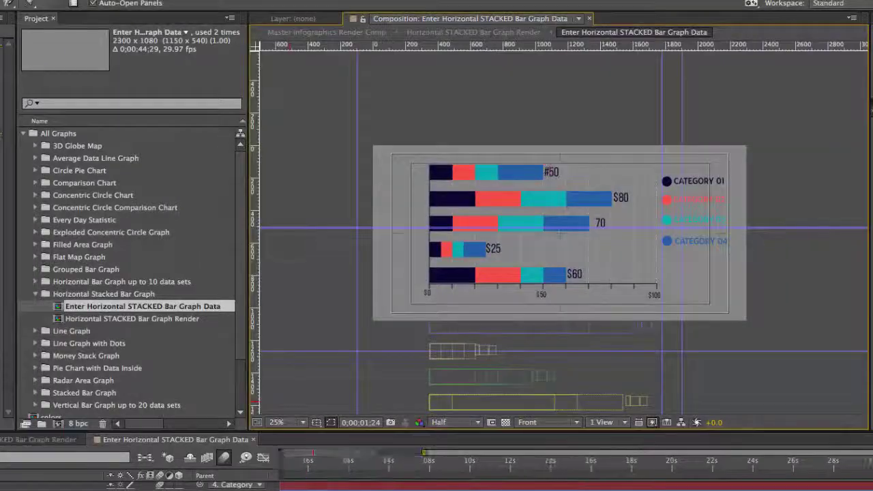
left_click(318, 128)
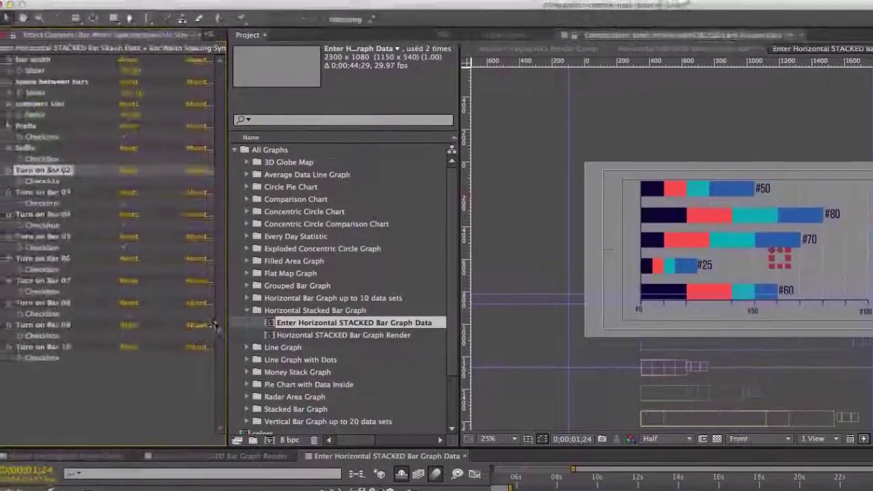
Turn on Bar 06 and Bar 07, and fit the bars by setting space between bars to 107 and bar width to 75.
left_click(129, 270)
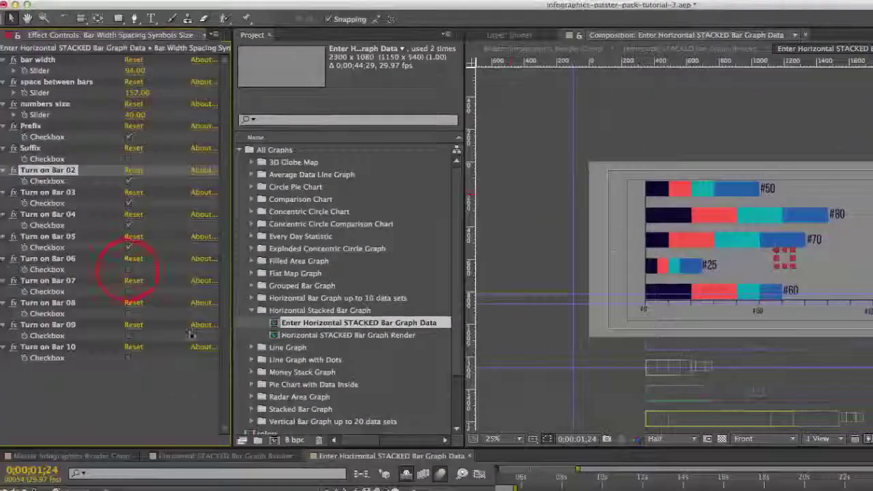
left_click(128, 291)
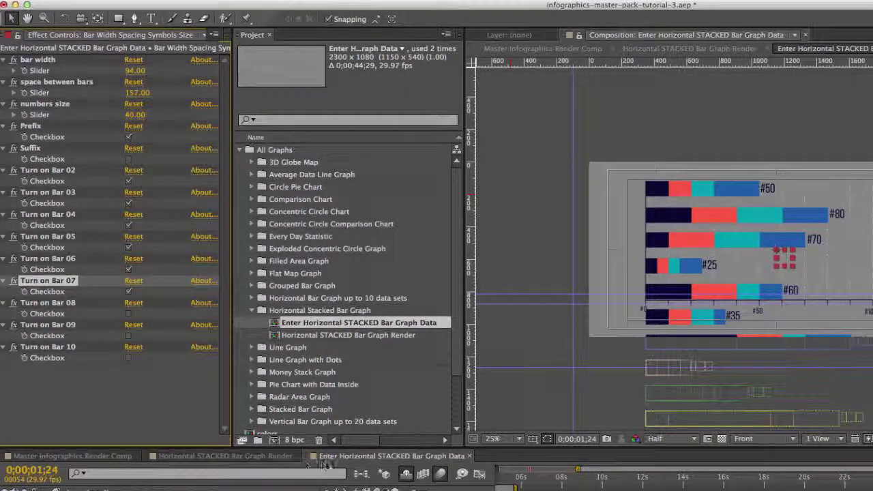
left_click(73, 81)
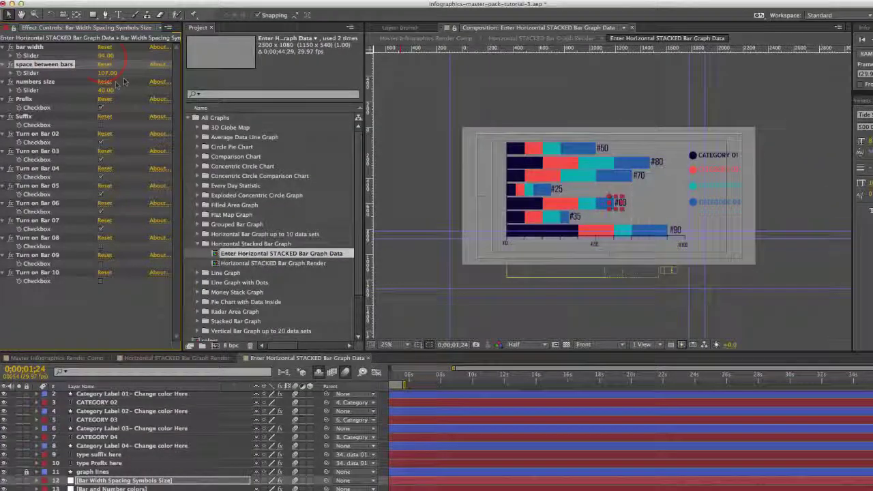
left_click(109, 63)
left_click_drag(108, 55, 91, 56)
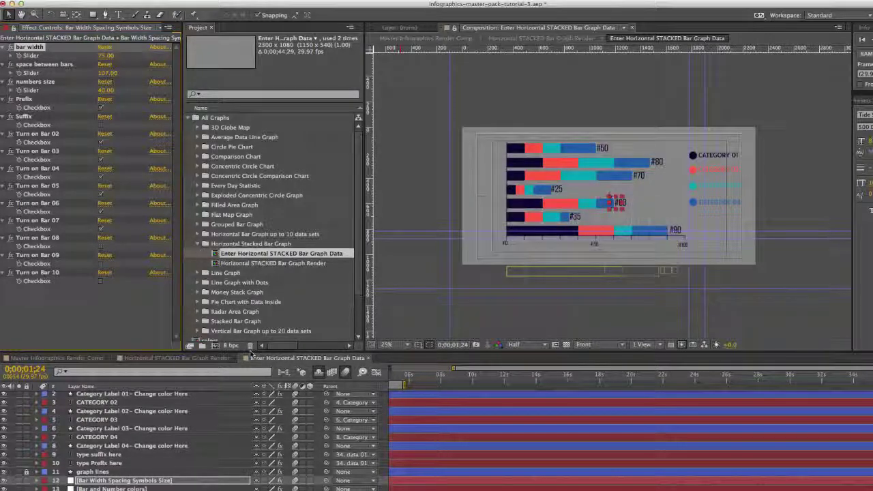
On the Bar and Number colors layer, try a brighter blue for the text and symbol color.
left_click(139, 489)
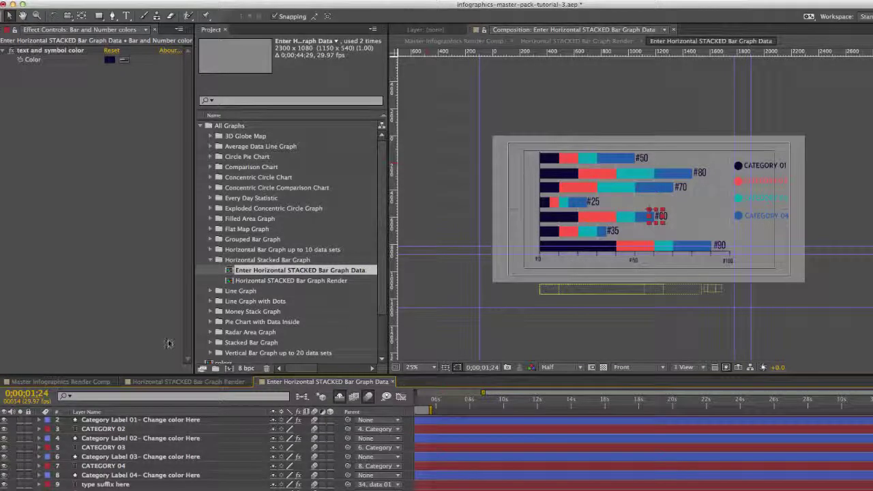
left_click(34, 51)
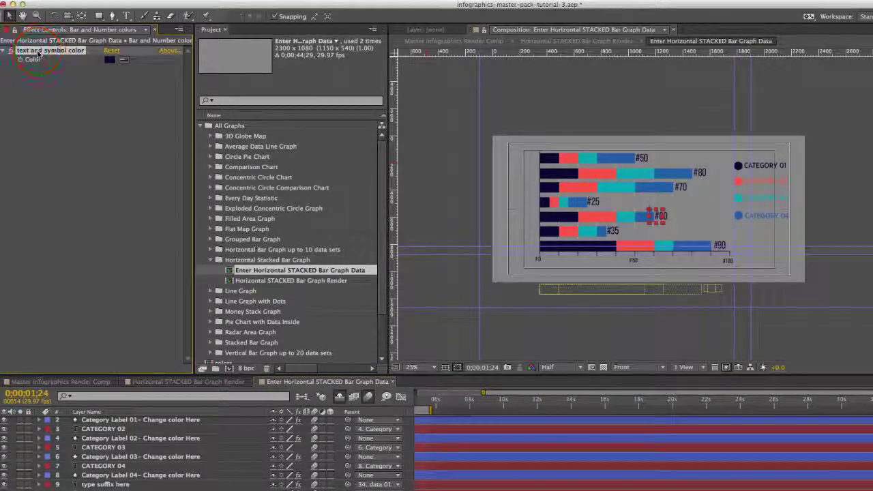
left_click(110, 59)
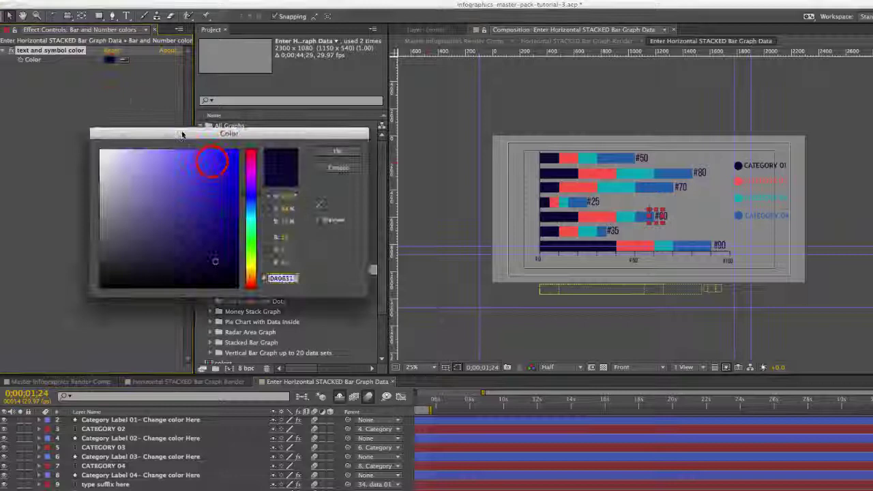
left_click(213, 160)
left_click(337, 151)
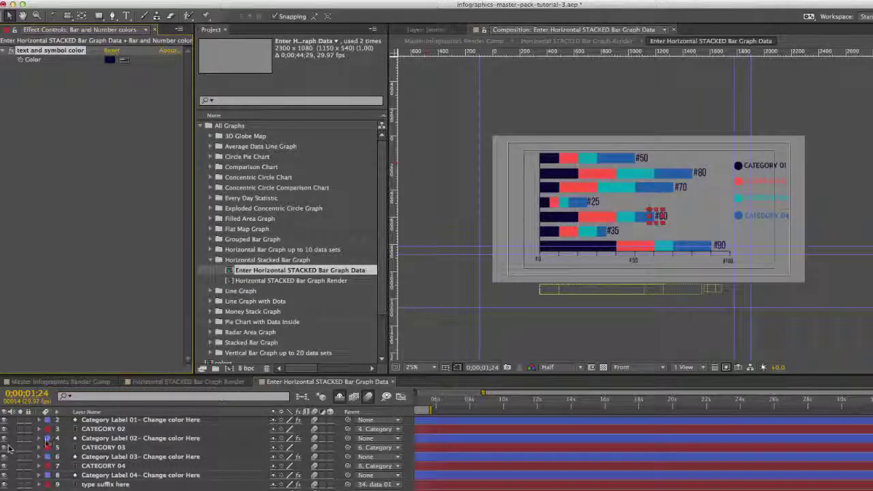
Try changing the Color Control of the Category Label 01 layer to a brighter violet-blue.
left_click(136, 420)
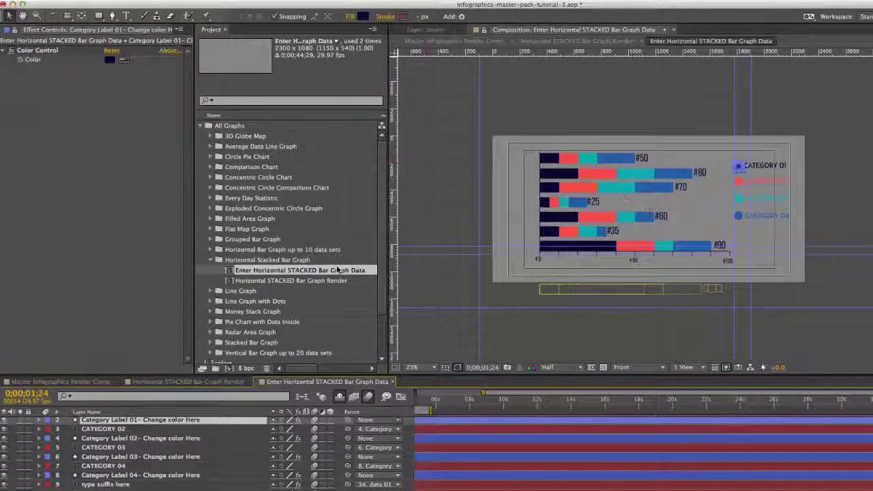
scroll(96, 426, "up", 1)
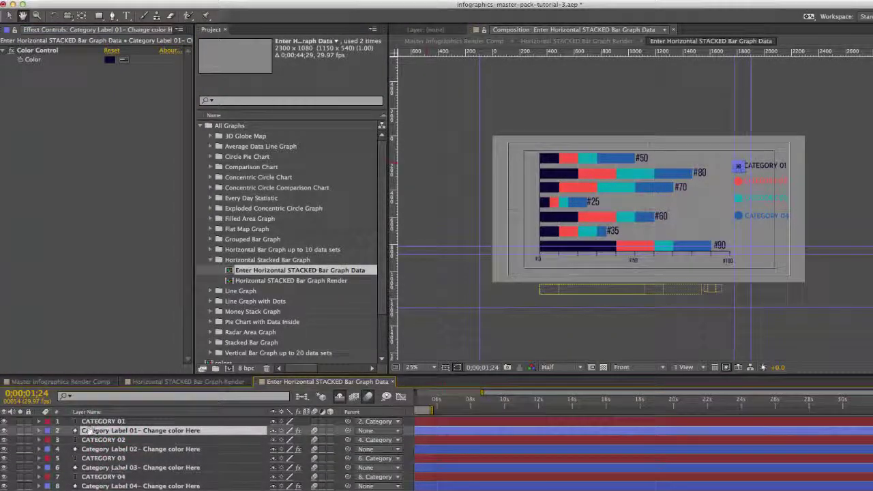
key("v")
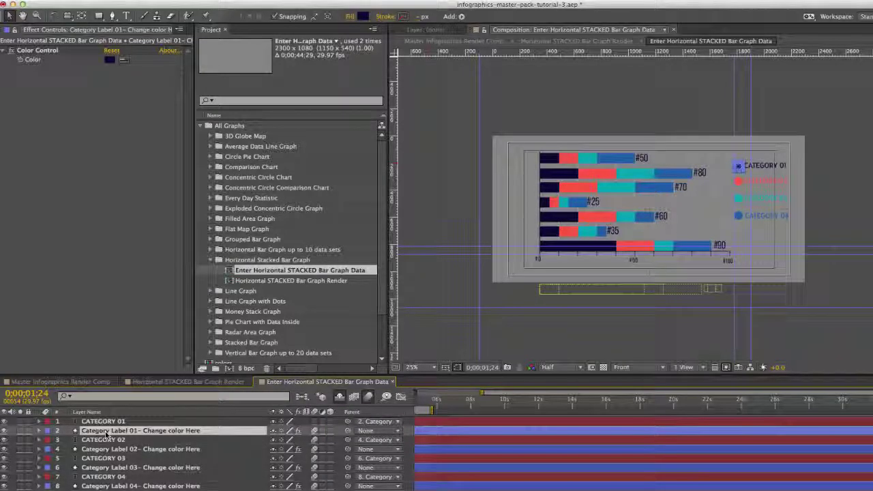
left_click(179, 432)
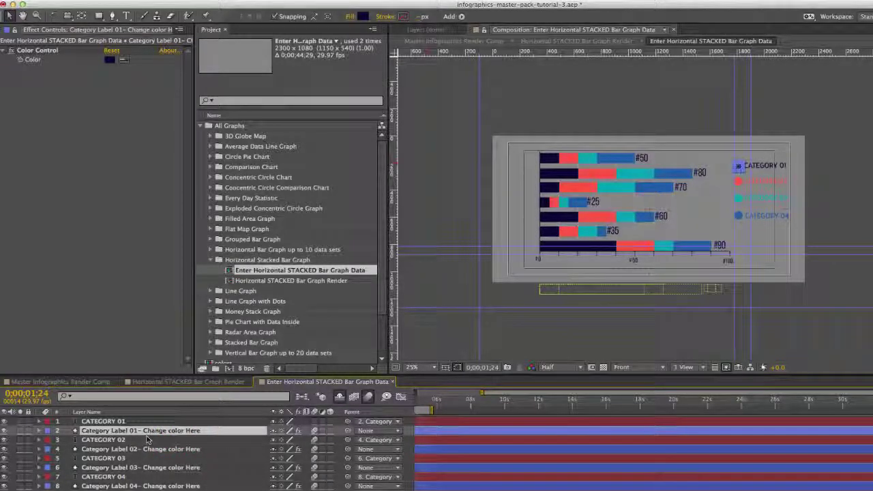
left_click(38, 53)
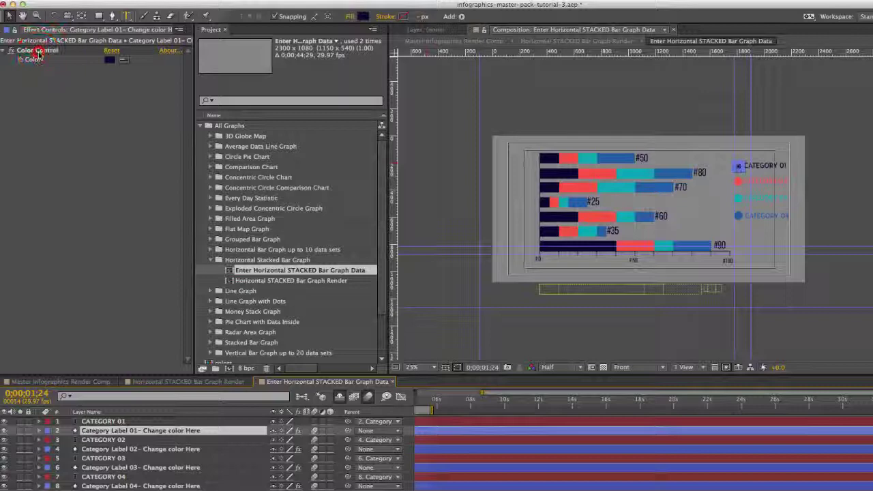
left_click(109, 60)
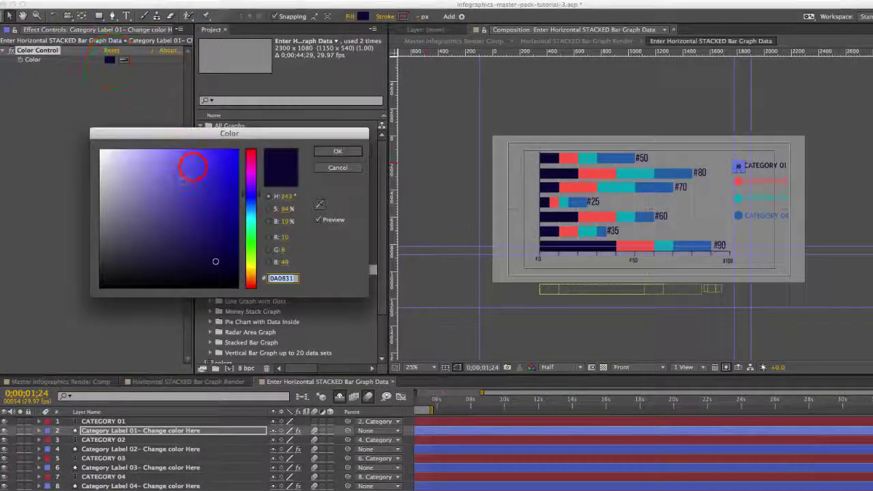
left_click(193, 166)
left_click(337, 151)
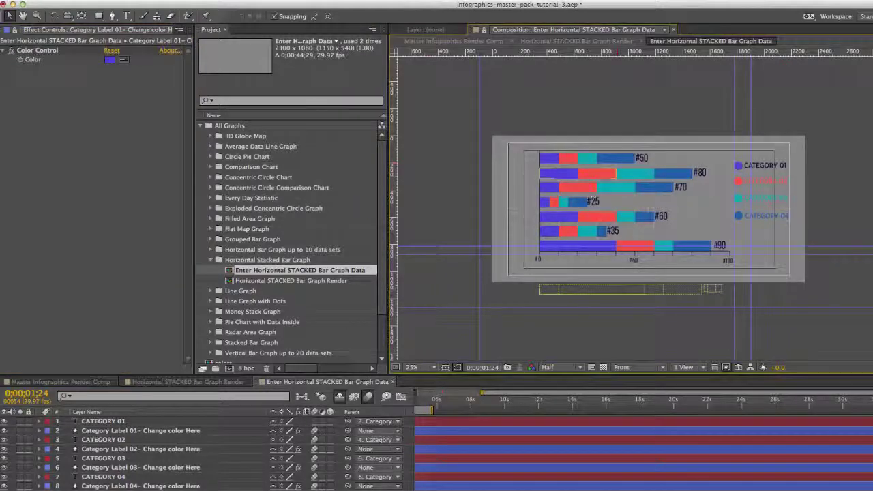
On the Enter Stacked Bar Data Here 01 layer, try a maximum value of 200 and undo it.
left_click(656, 216)
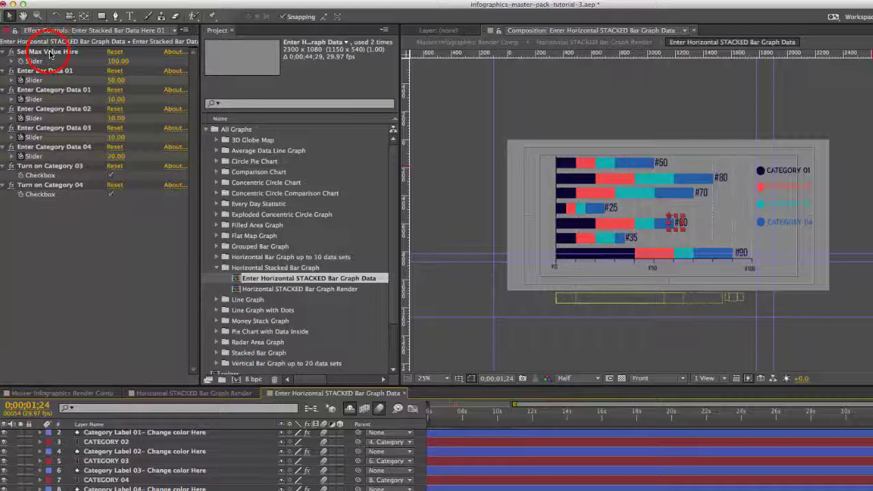
left_click(120, 62)
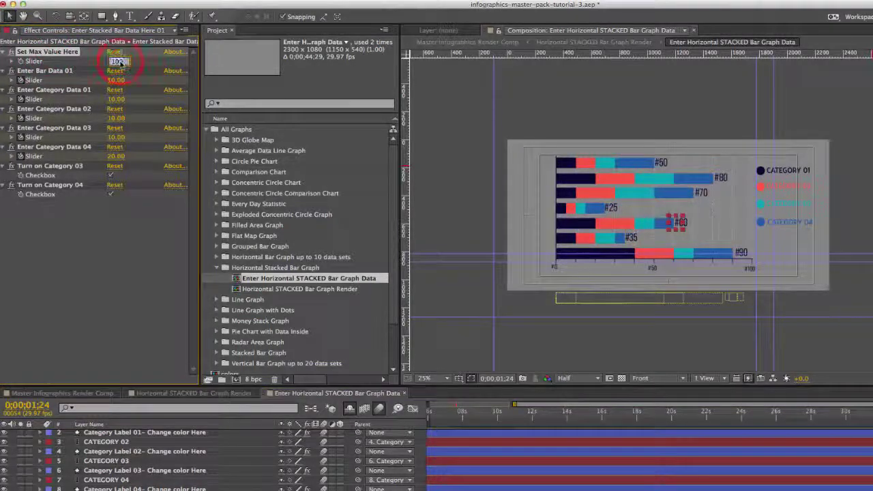
type("200")
key("Return")
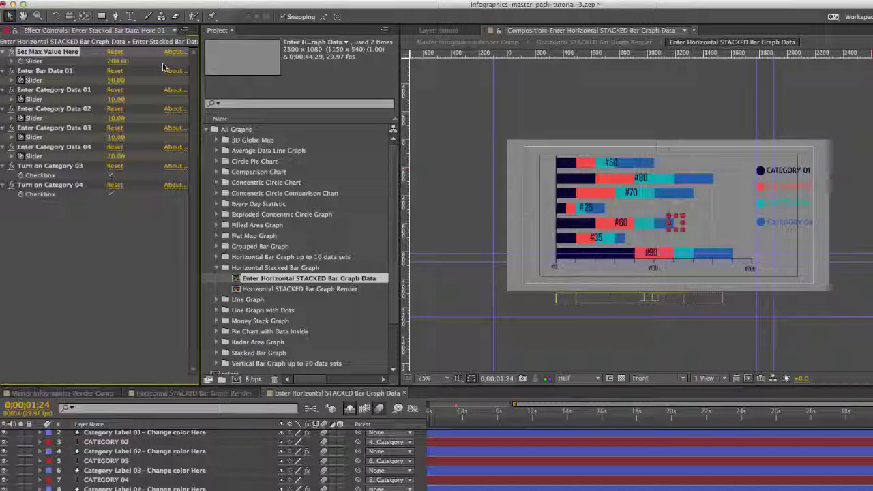
key("ctrl+z")
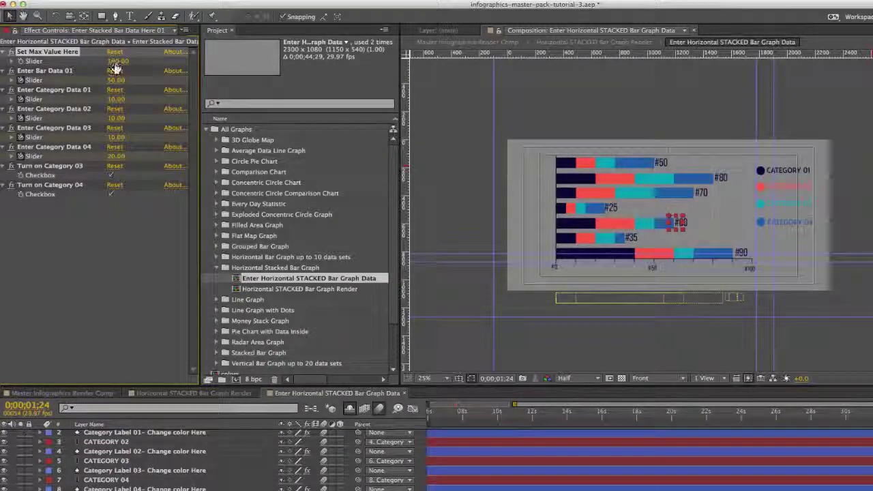
Reveal the keyframed data sliders of the Enter Stacked Bar Data Here 01 layer, showing both keyframes of each in the timeline.
left_click(154, 451)
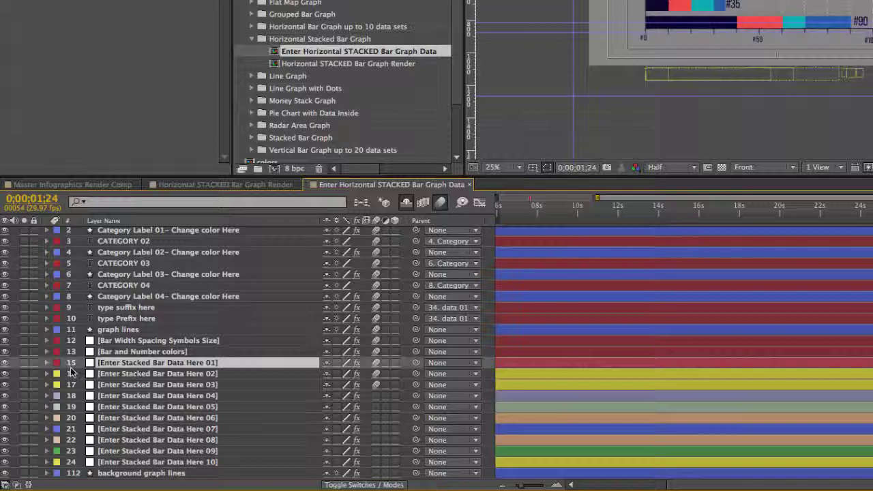
key("u")
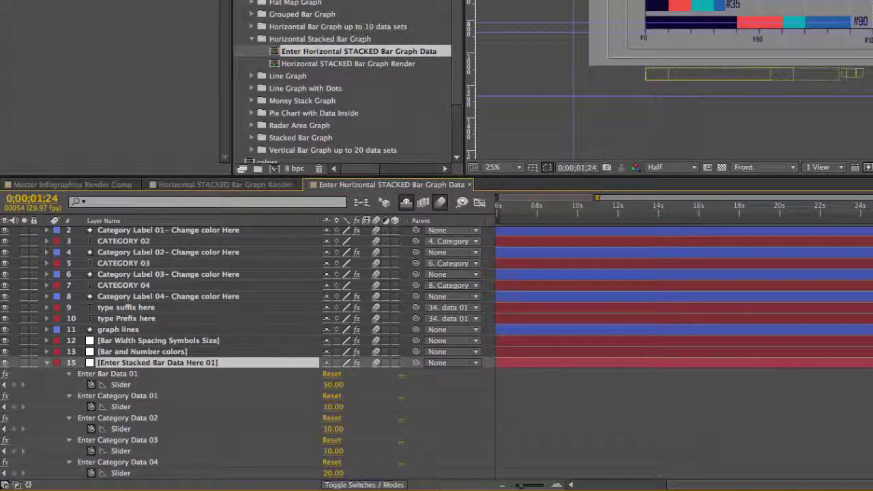
scroll(46, 368, "down", 2)
scroll(46, 368, "down", 3)
left_click_drag(521, 485, 508, 485)
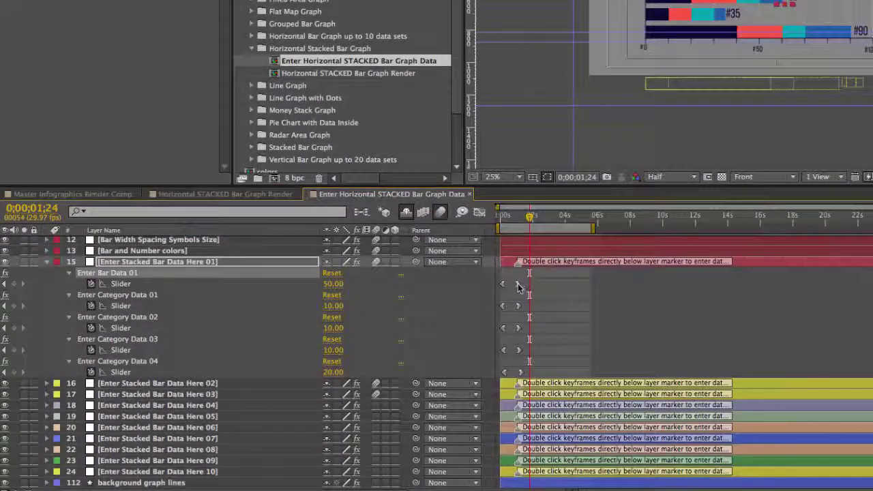
Set the second keyframe of the Enter Bar Data 01 slider to 20.
left_click(118, 276)
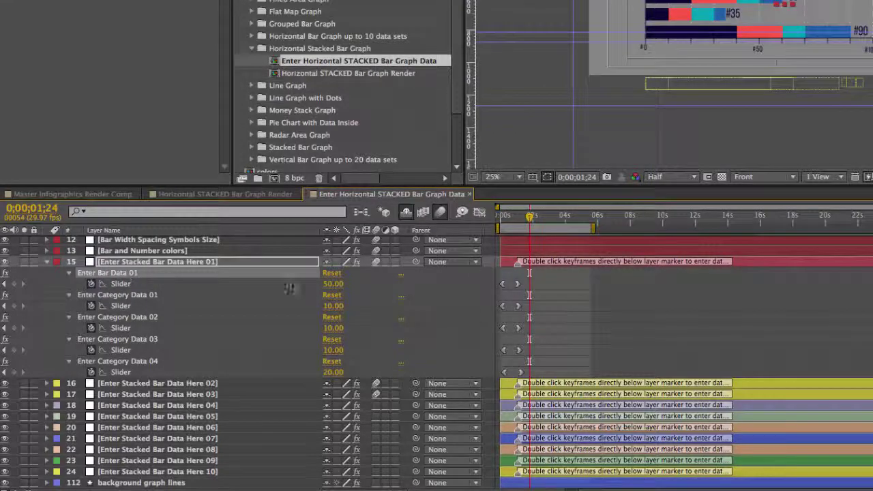
double_click(518, 285)
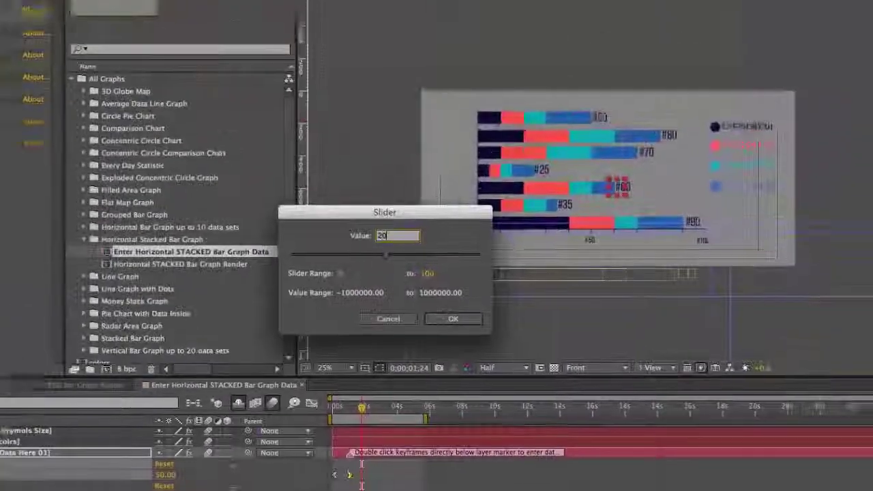
key("Return")
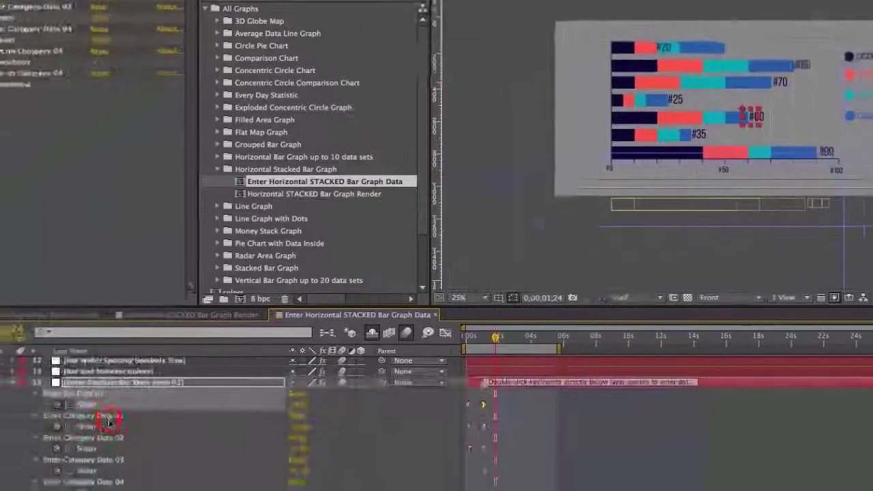
Set the second keyframes of the Enter Category Data 01 and Enter Category Data 02 sliders to 5.
left_click(109, 420)
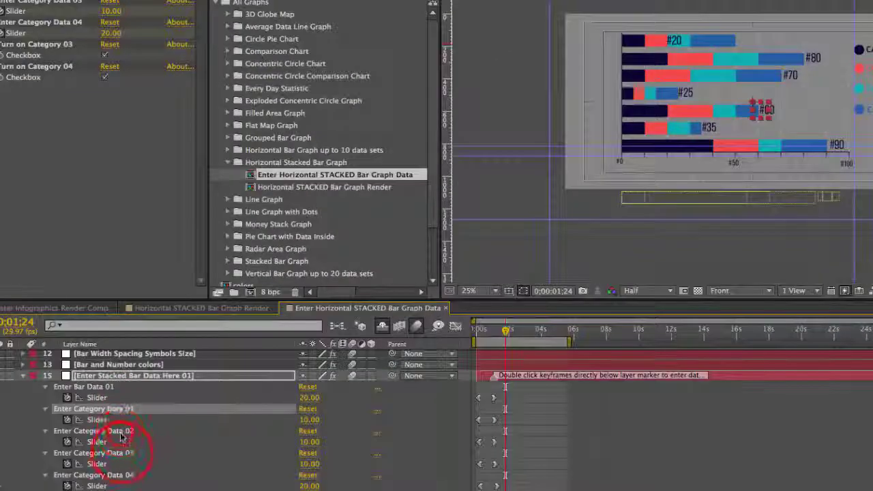
left_click(111, 442)
left_click(114, 463)
left_click(125, 475)
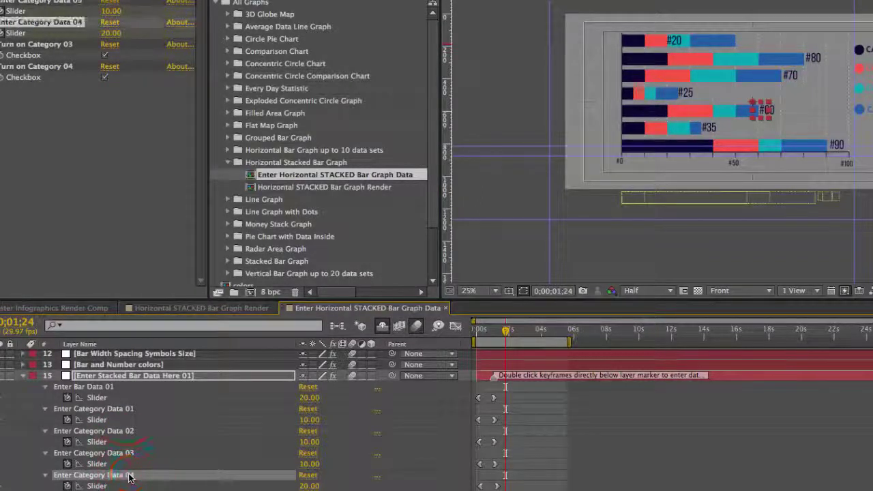
left_click(126, 409)
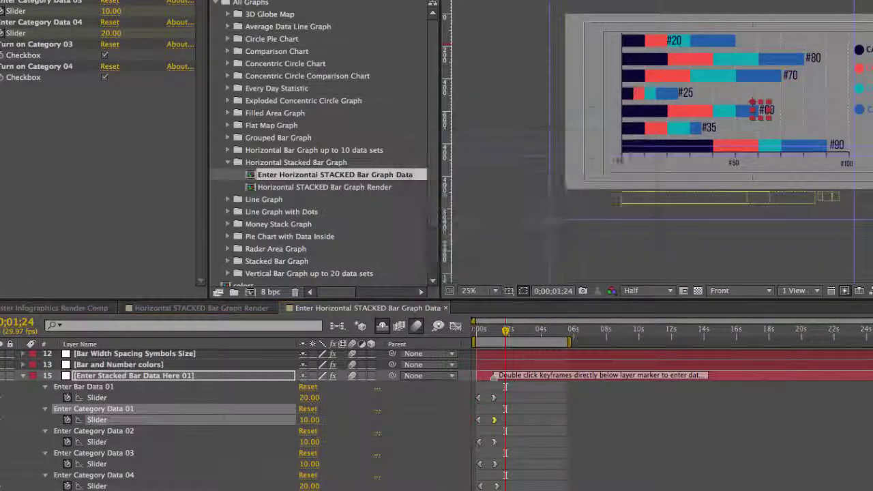
left_click(494, 443)
double_click(494, 442)
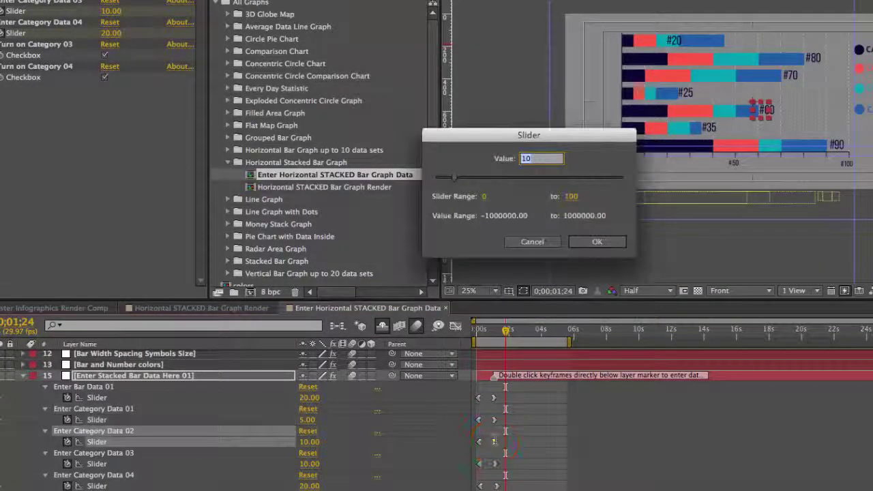
type("5")
key("Return")
Set the second keyframes of the Enter Category Data 03 and 04 sliders to 5 and collapse the layer's properties.
left_click(494, 464)
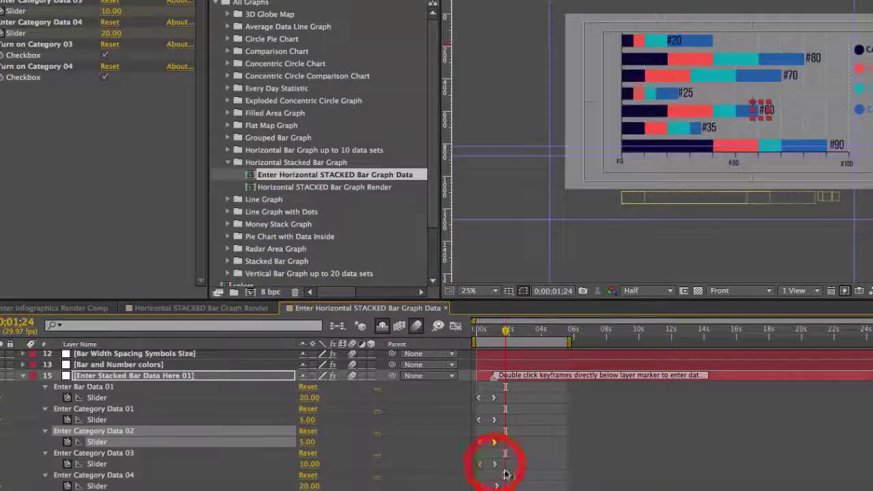
double_click(494, 465)
type("5")
key("Return")
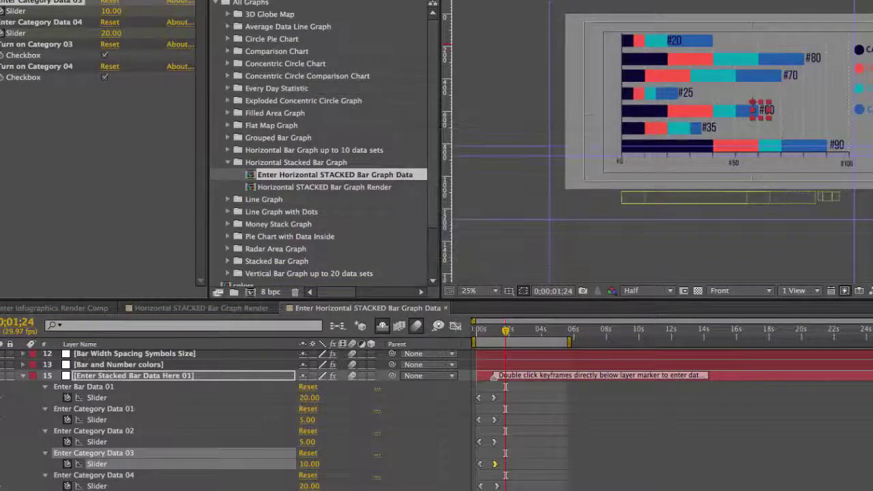
left_click(488, 470)
double_click(497, 486)
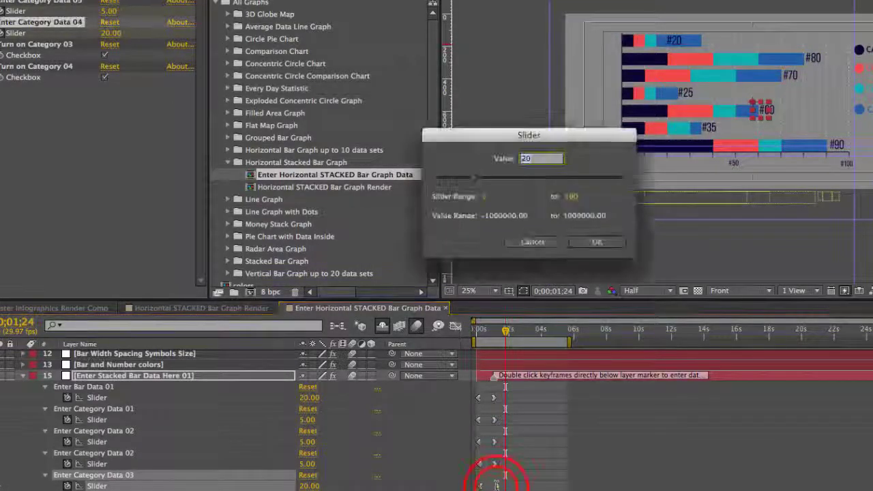
type("5")
key("Return")
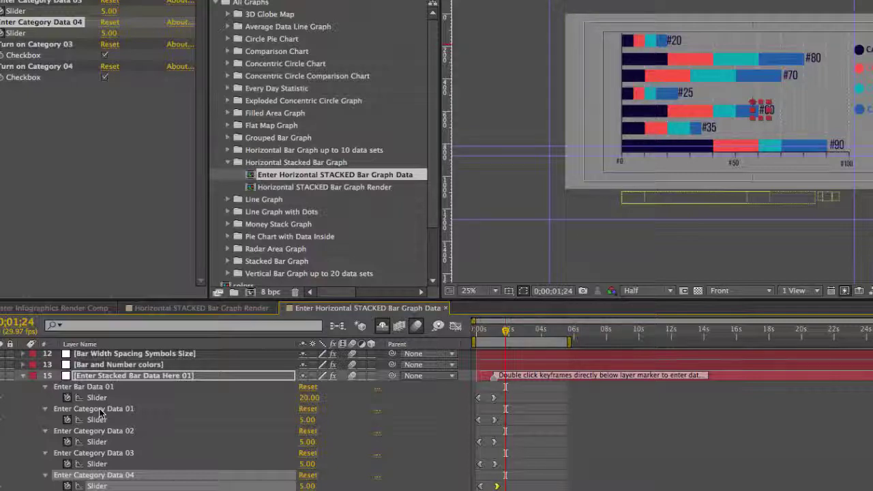
left_click(24, 376)
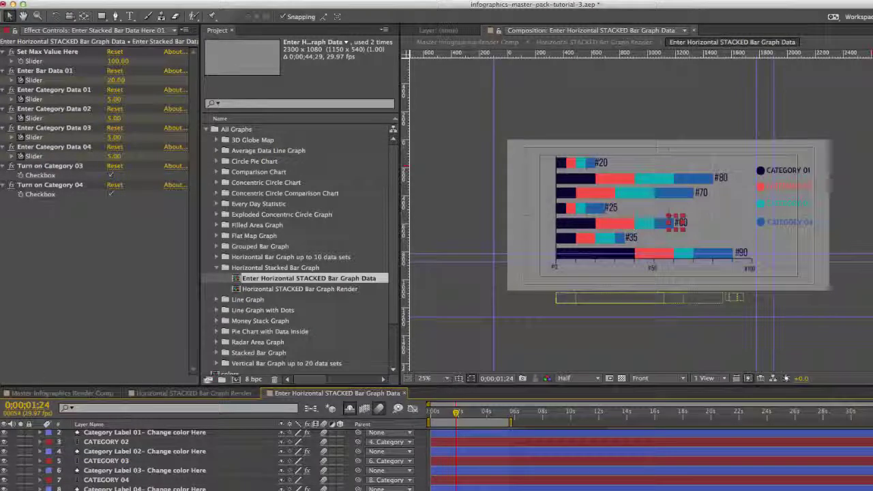
Try turning off Category 04 and Category 03 for the first stacked bar and turn both back on.
left_click(112, 195)
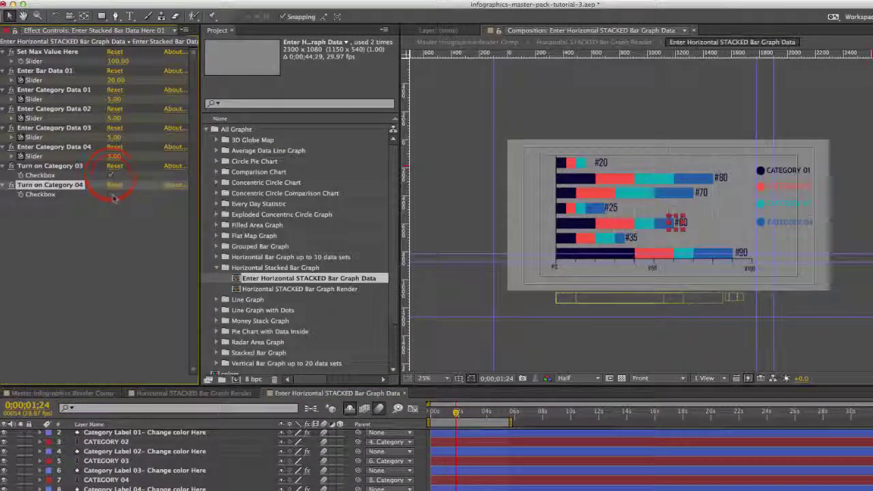
left_click(113, 166)
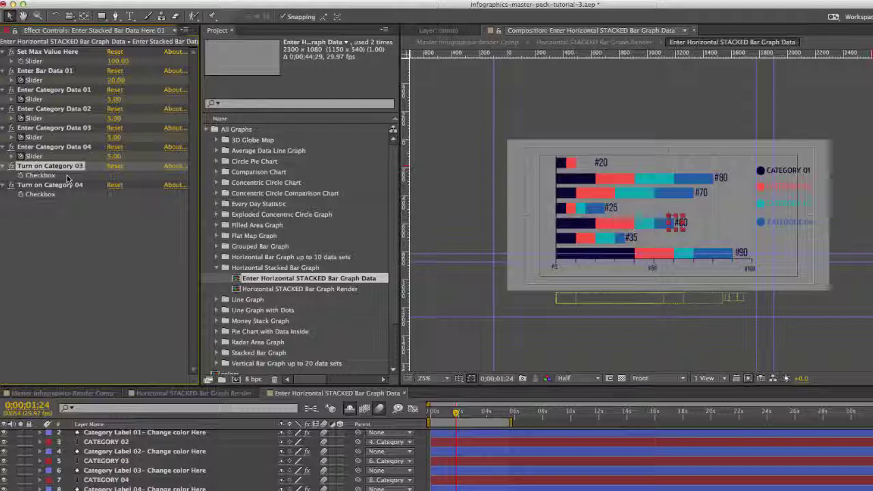
left_click(109, 176)
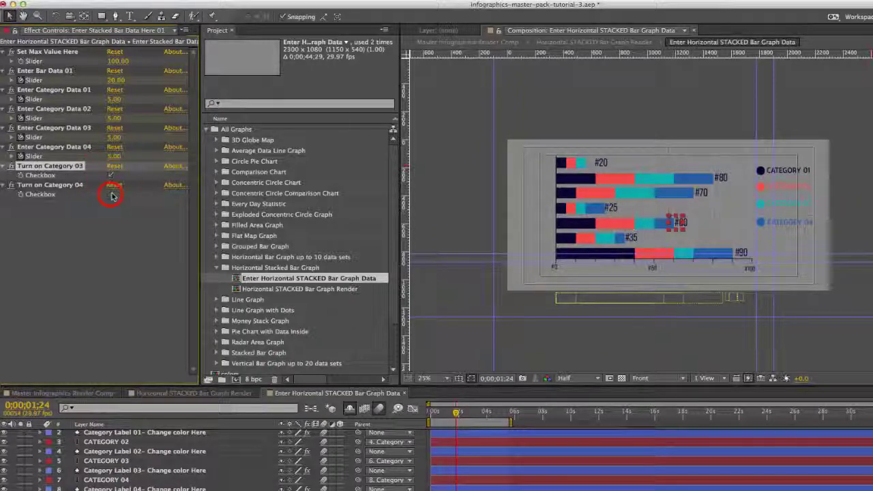
left_click(112, 195)
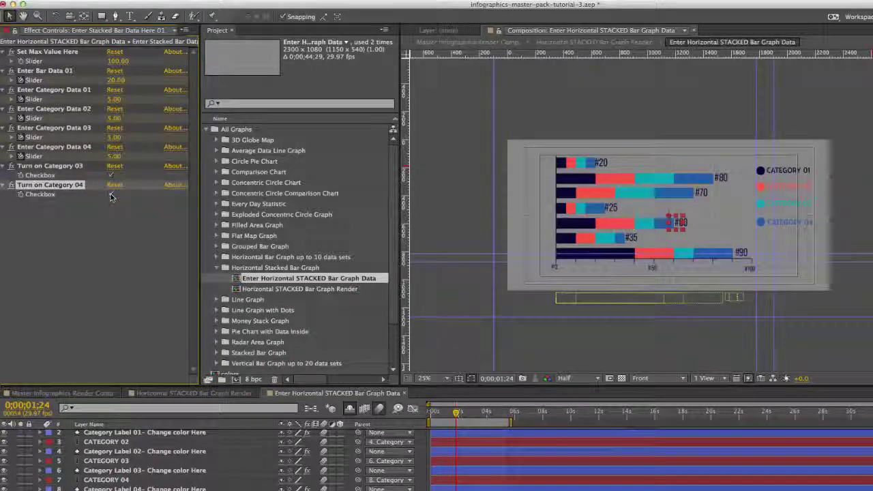